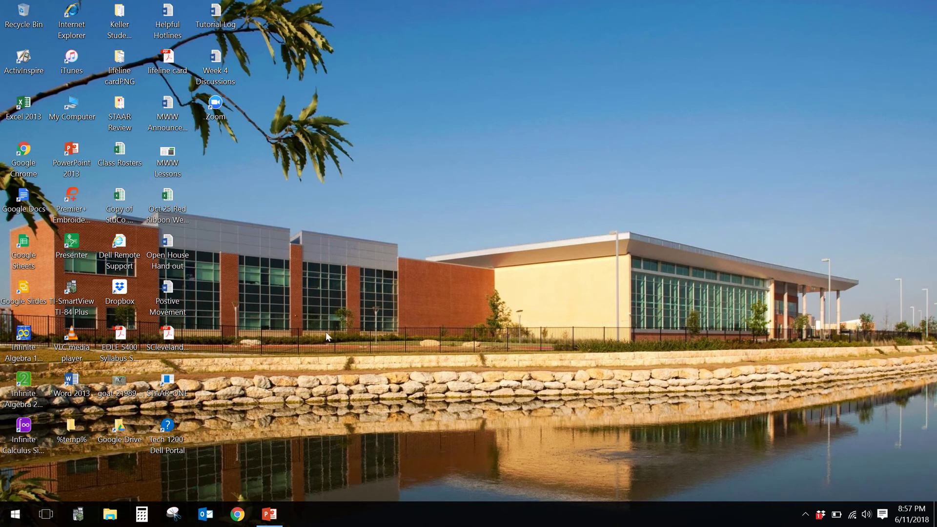
Step: Launch Google Chrome and load the x2VOL site at x2vol.com
{"action": "left_click", "coordinate": [243, 517]}
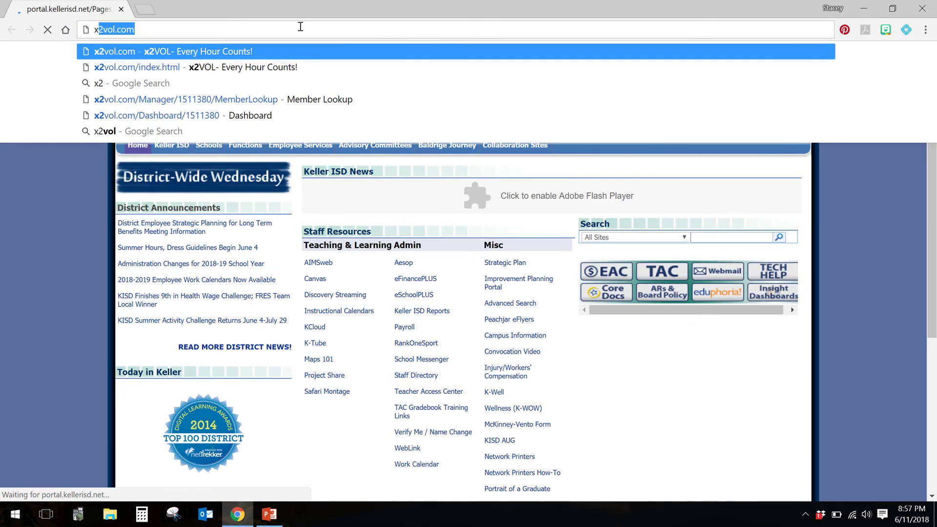
{"action": "key", "text": "Delete"}
{"action": "type", "text": "vol.com/index.html"}
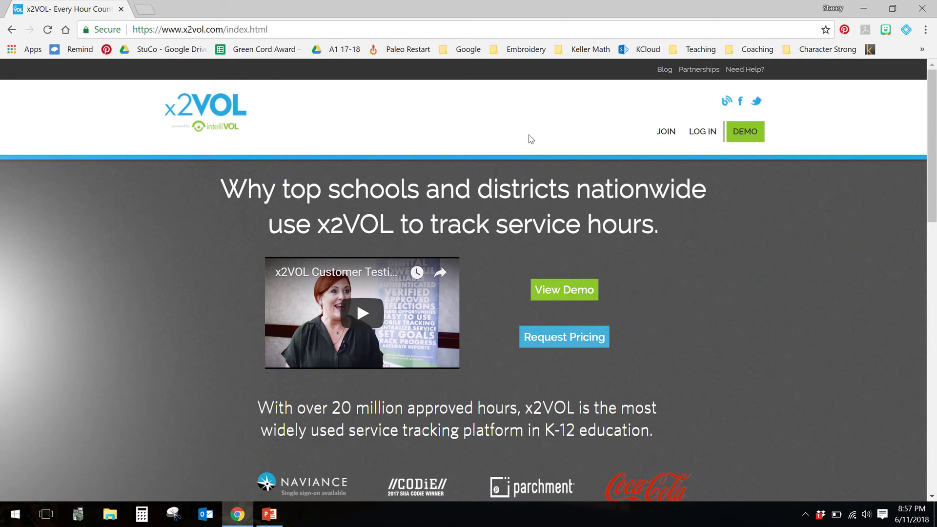
Step: Begin a school-based volunteer sign-up and search for schools named Timber Creek
{"action": "left_click", "coordinate": [666, 135]}
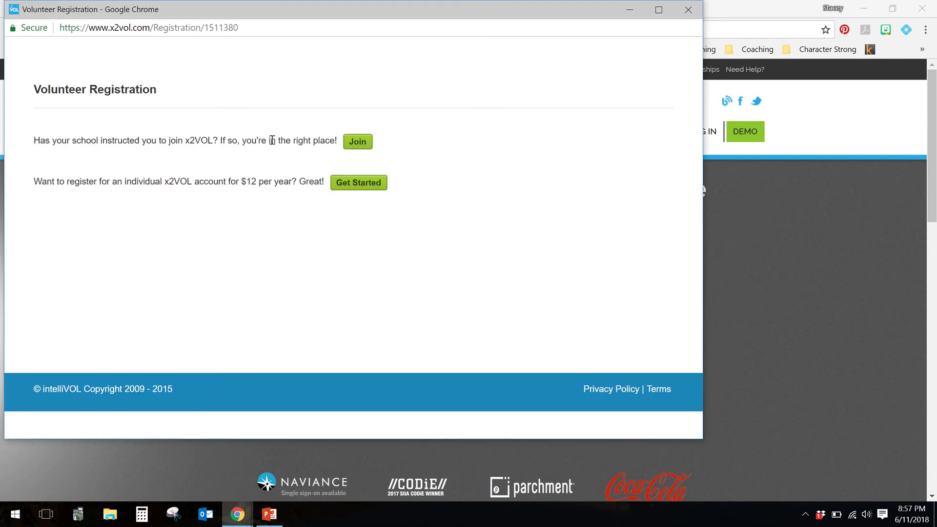
{"action": "left_click", "coordinate": [358, 146]}
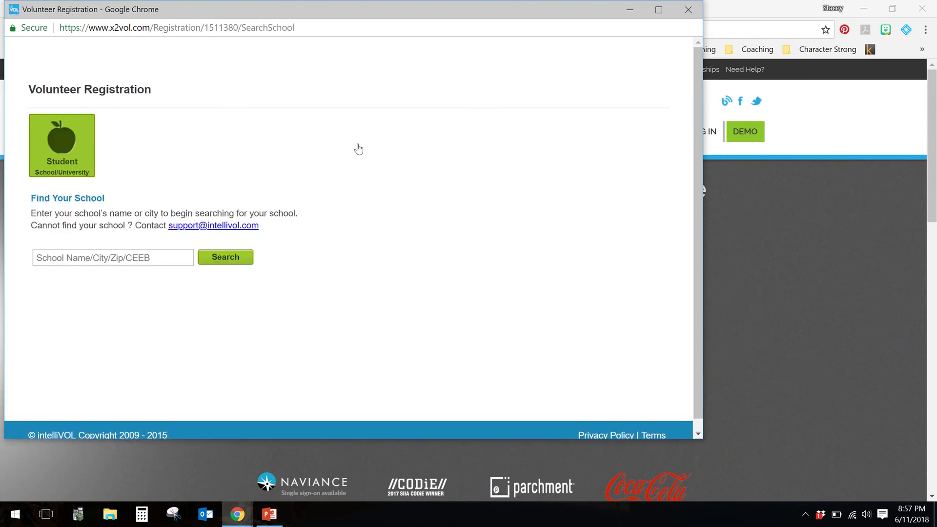
{"action": "left_click", "coordinate": [92, 257]}
{"action": "type", "text": "Timber Creek"}
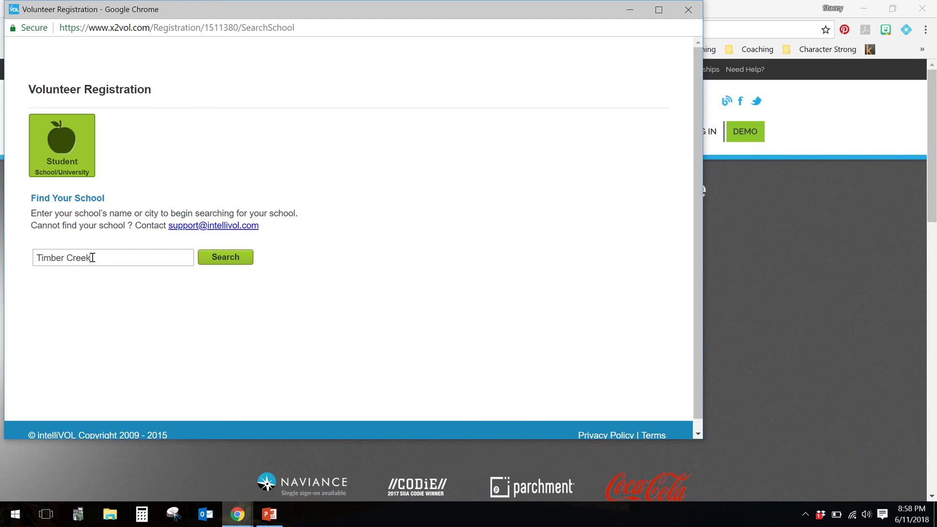
{"action": "left_click", "coordinate": [203, 258]}
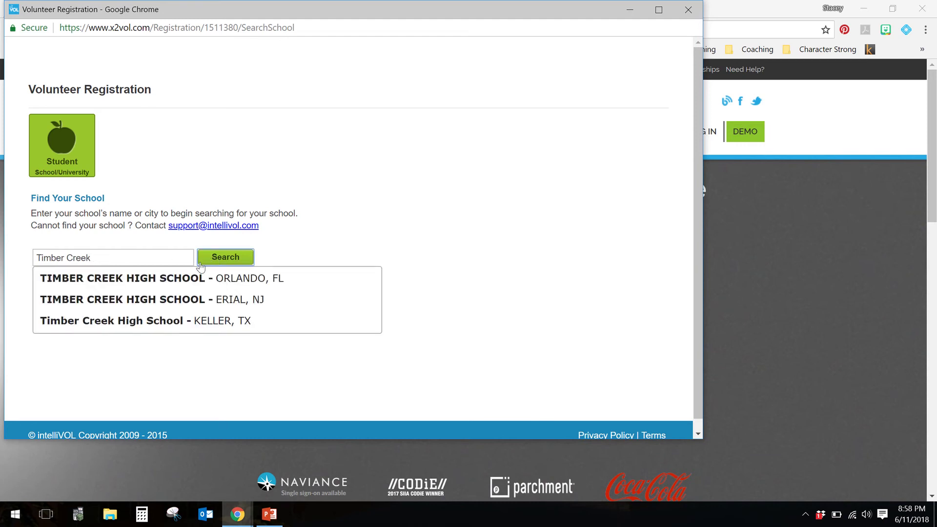
Step: Choose Timber Creek High School in Keller, TX from the search results
{"action": "left_click", "coordinate": [172, 325]}
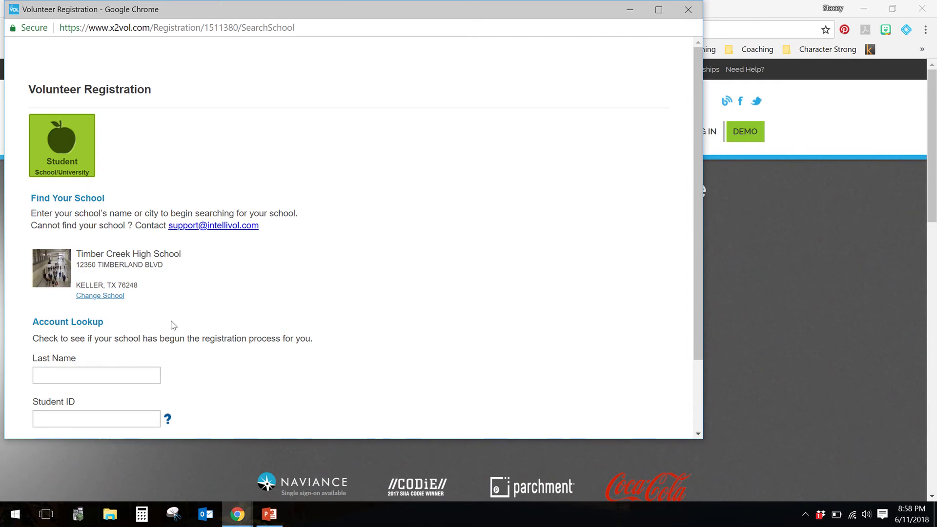
{"action": "scroll", "coordinate": [206, 313], "scroll_direction": "down", "scroll_amount": 1}
{"action": "scroll", "coordinate": [208, 313], "scroll_direction": "down", "scroll_amount": 1}
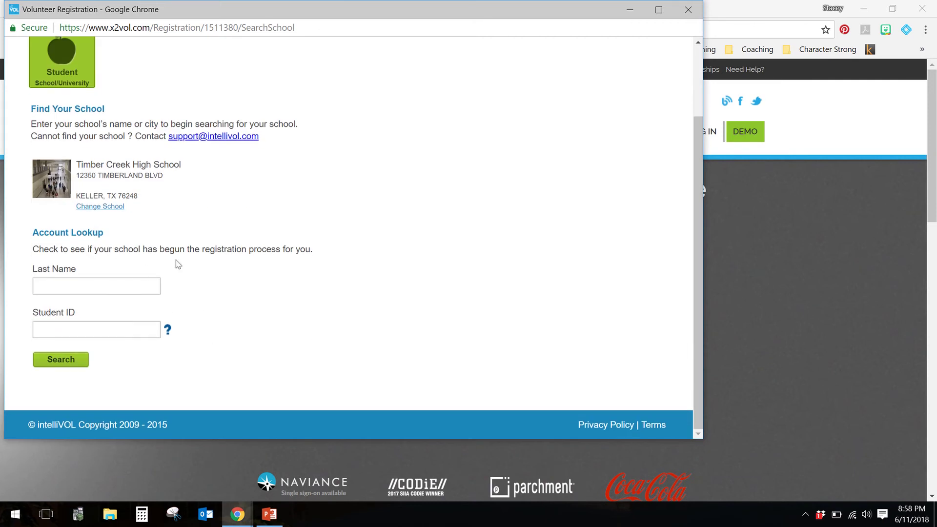
Step: Look up the student account by entering the last name and student ID
{"action": "left_click", "coordinate": [131, 286]}
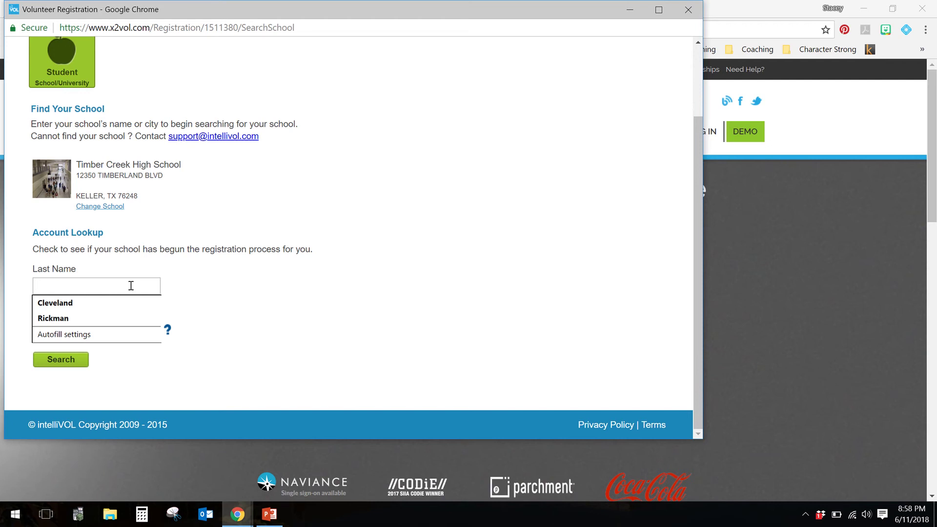
{"action": "type", "text": "Test"}
{"action": "key", "text": "Tab"}
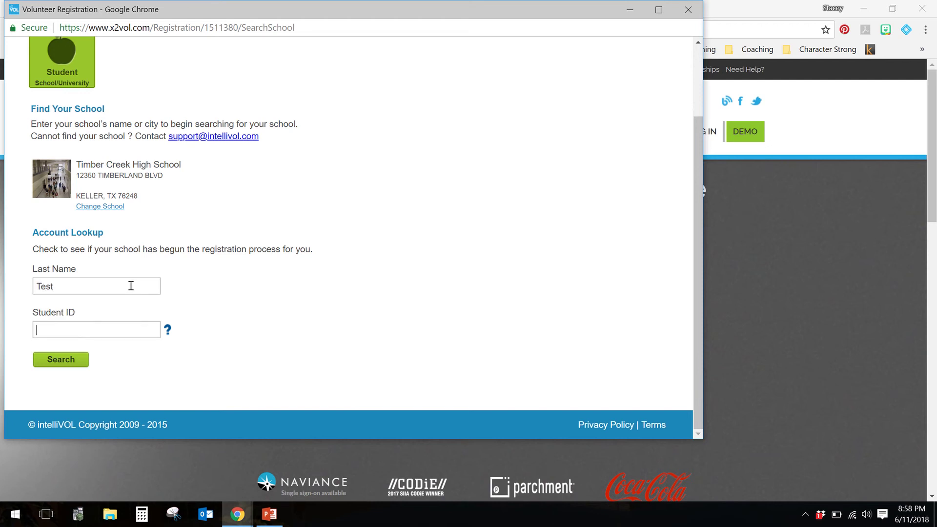
{"action": "key", "text": "shift+Tab"}
{"action": "left_click", "coordinate": [112, 333]}
{"action": "type", "text": "123456"}
{"action": "left_click", "coordinate": [82, 364]}
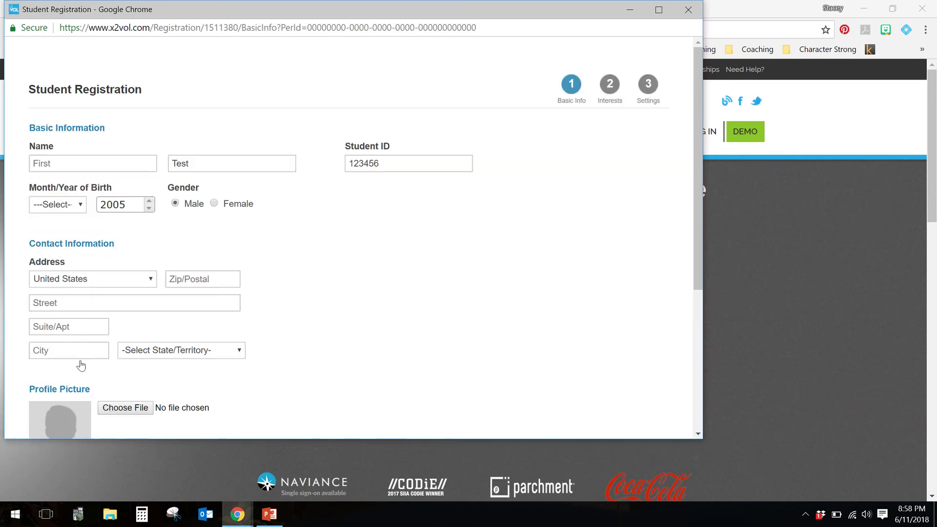
Step: Enter the student's first and last name on the registration form
{"action": "left_click", "coordinate": [77, 167]}
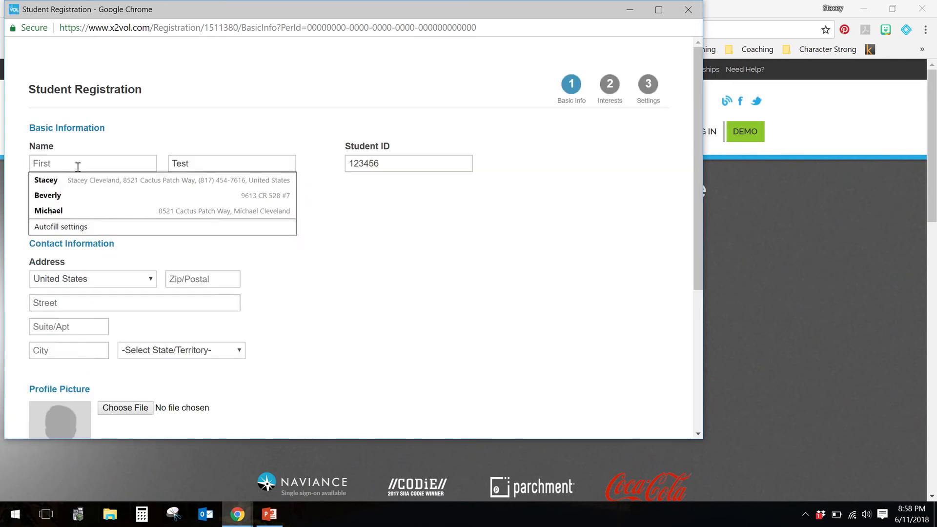
{"action": "type", "text": "Teacher"}
{"action": "key", "text": "Tab"}
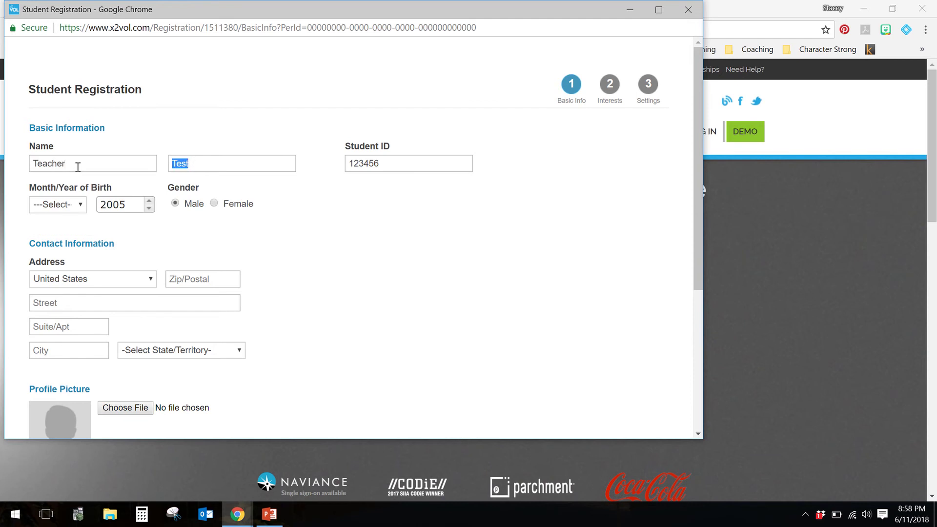
{"action": "type", "text": "Test"}
{"action": "key", "text": "Tab"}
Step: Set the birth month to 8-Aug and the birth year to 2000
{"action": "left_click", "coordinate": [71, 204]}
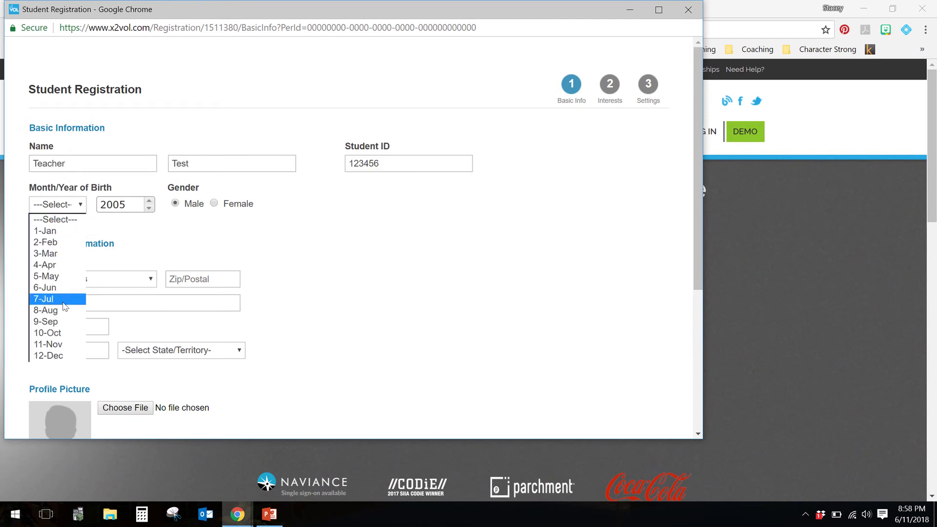
{"action": "left_click", "coordinate": [67, 310]}
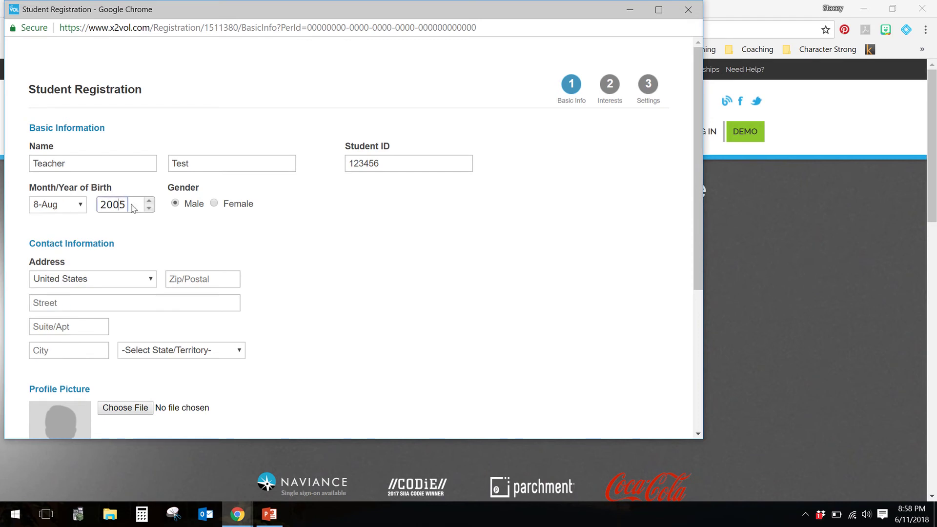
{"action": "left_click_drag", "start_coordinate": [125, 204], "coordinate": [121, 205]}
{"action": "type", "text": "0"}
{"action": "scroll", "coordinate": [265, 229], "scroll_direction": "down", "scroll_amount": 1}
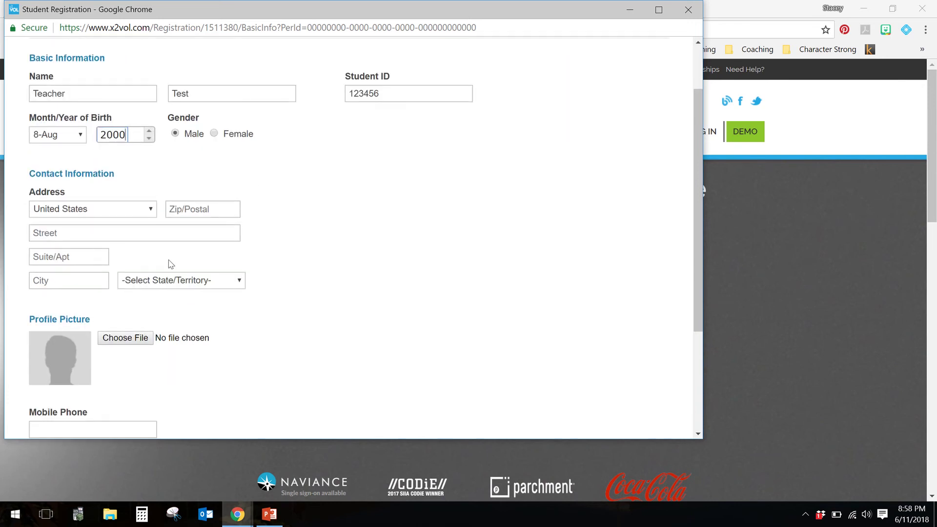
{"action": "scroll", "coordinate": [260, 306], "scroll_direction": "down", "scroll_amount": 2}
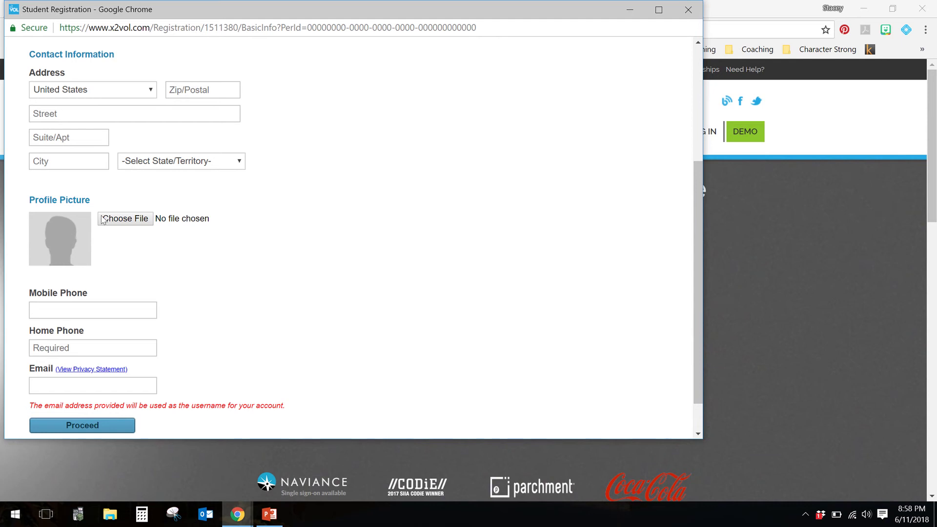
Step: Fill in the home phone number and the student's e-mail address
{"action": "scroll", "coordinate": [161, 262], "scroll_direction": "down", "scroll_amount": 1}
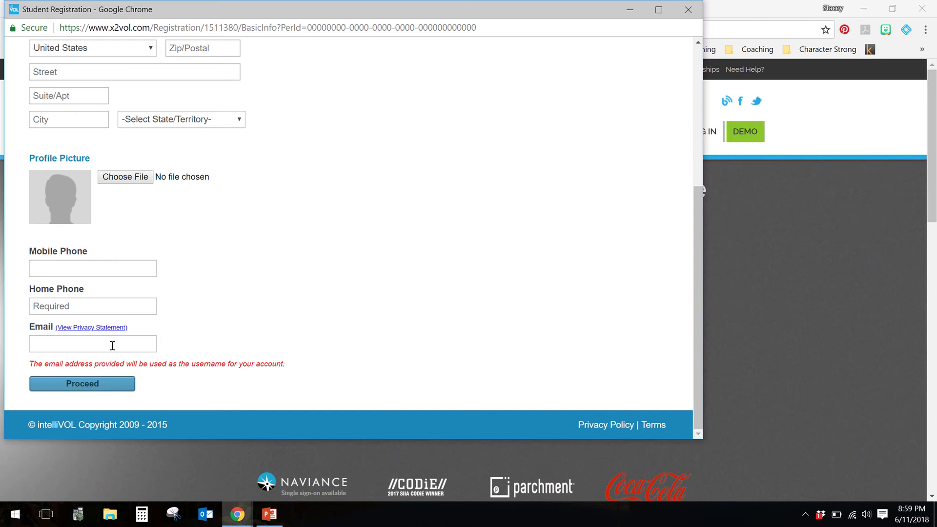
{"action": "left_click", "coordinate": [112, 346]}
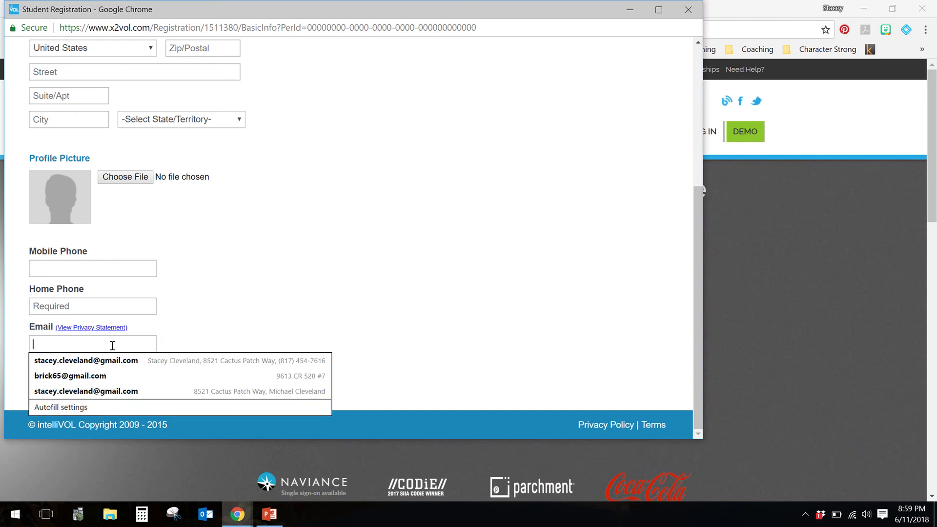
{"action": "left_click", "coordinate": [183, 341]}
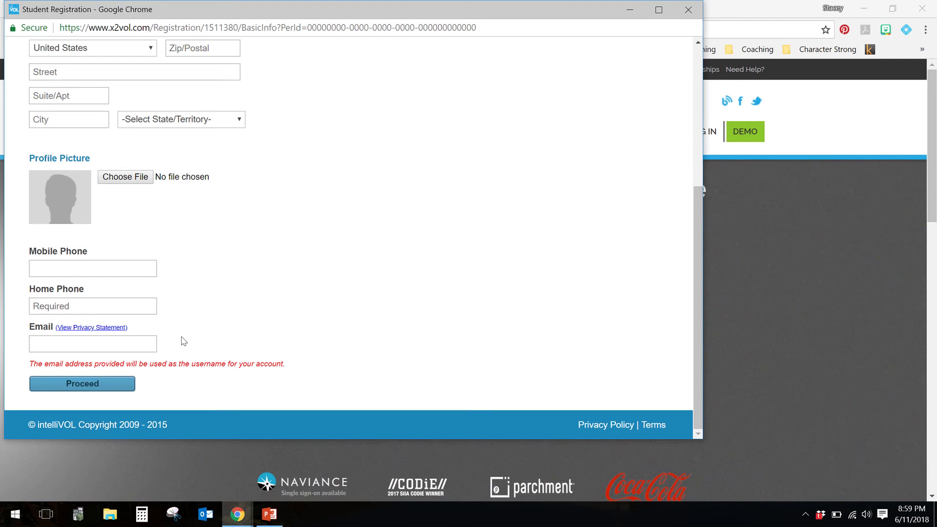
{"action": "left_click", "coordinate": [108, 309]}
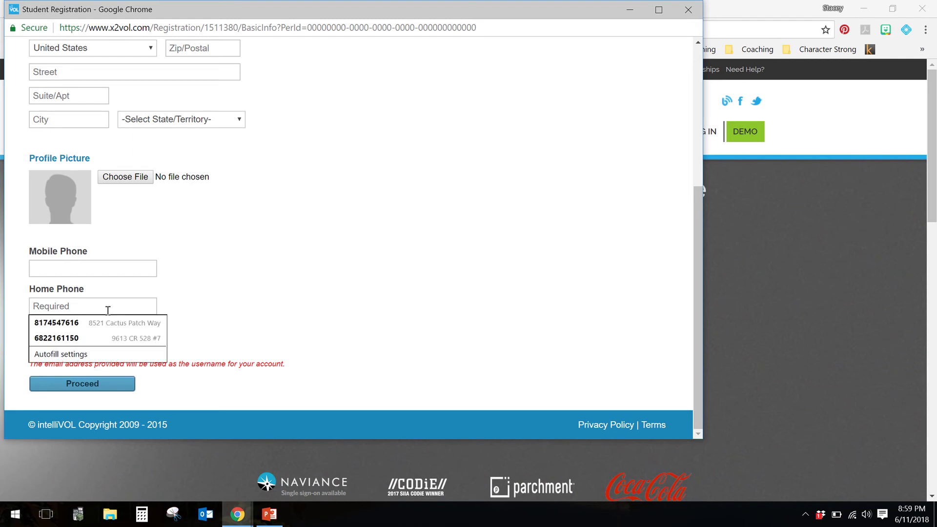
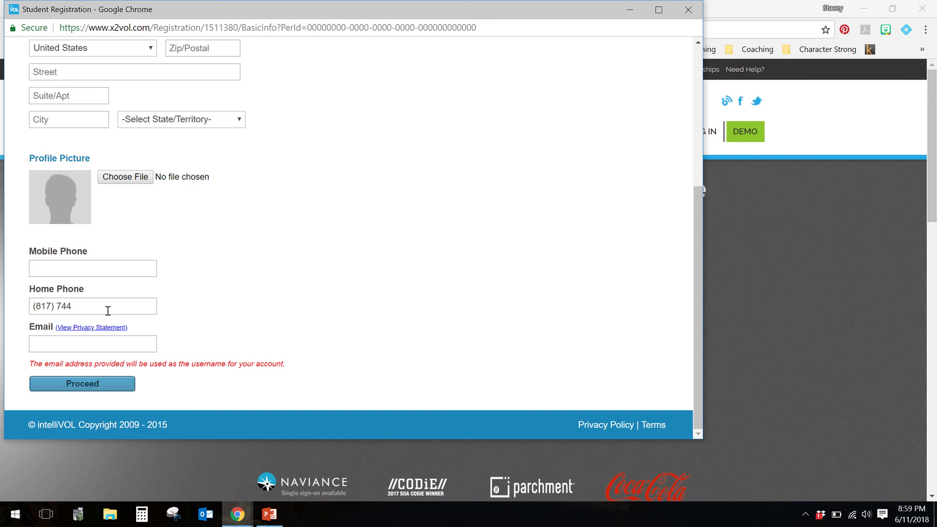
{"action": "key", "text": "Tab"}
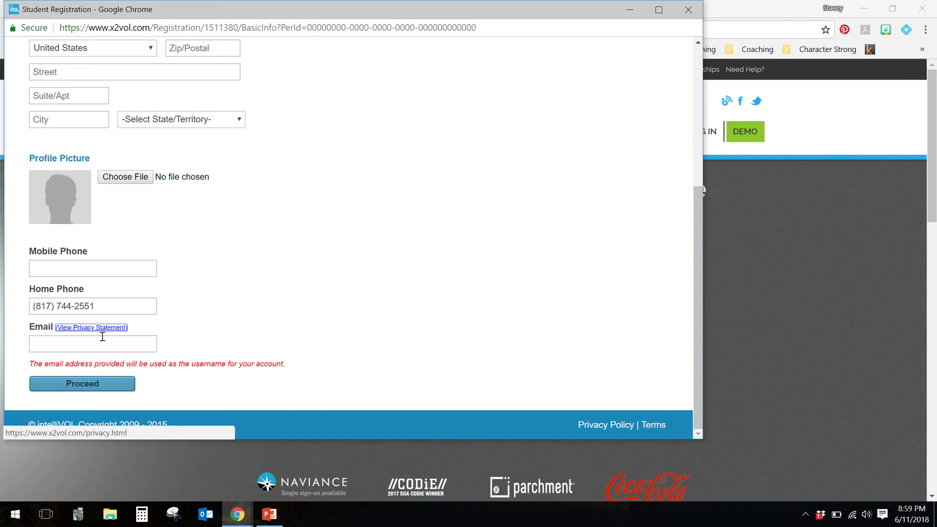
{"action": "left_click", "coordinate": [102, 344]}
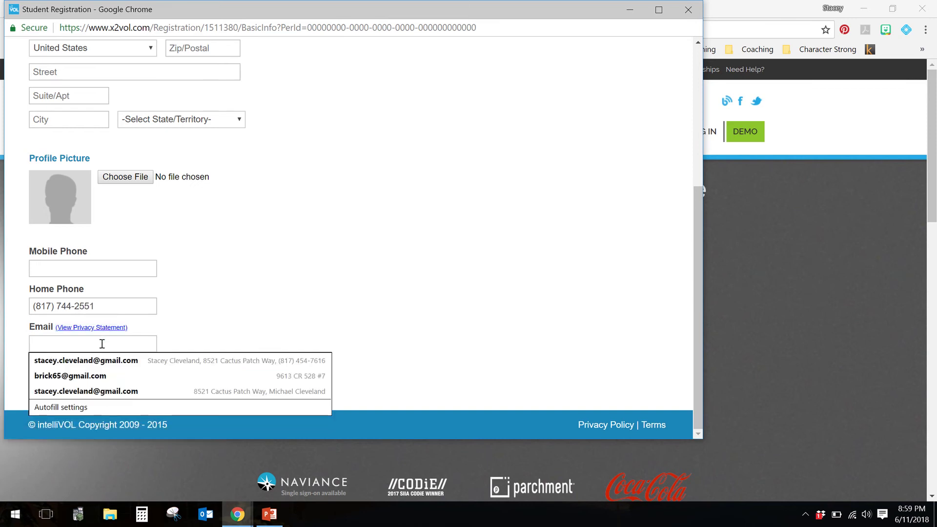
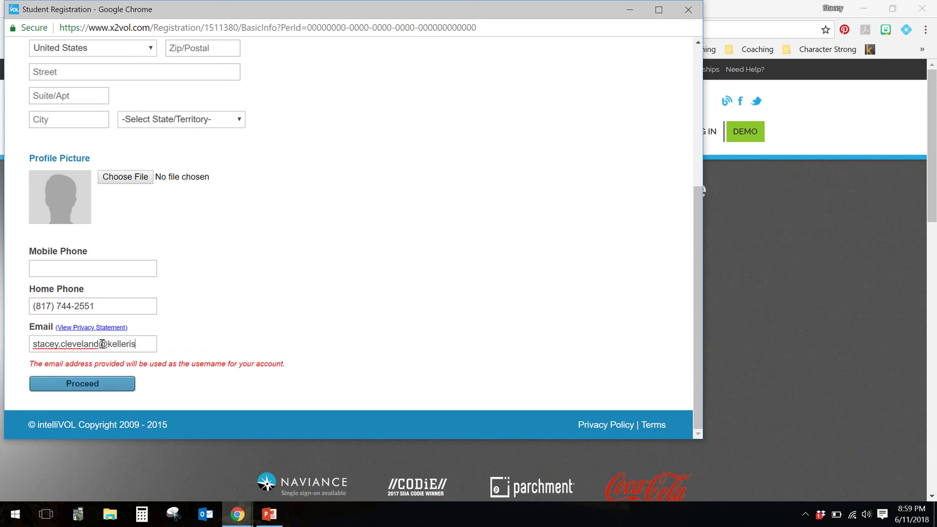
Step: Submit the registration with Proceed and review the email-exists warning
{"action": "left_click", "coordinate": [93, 383]}
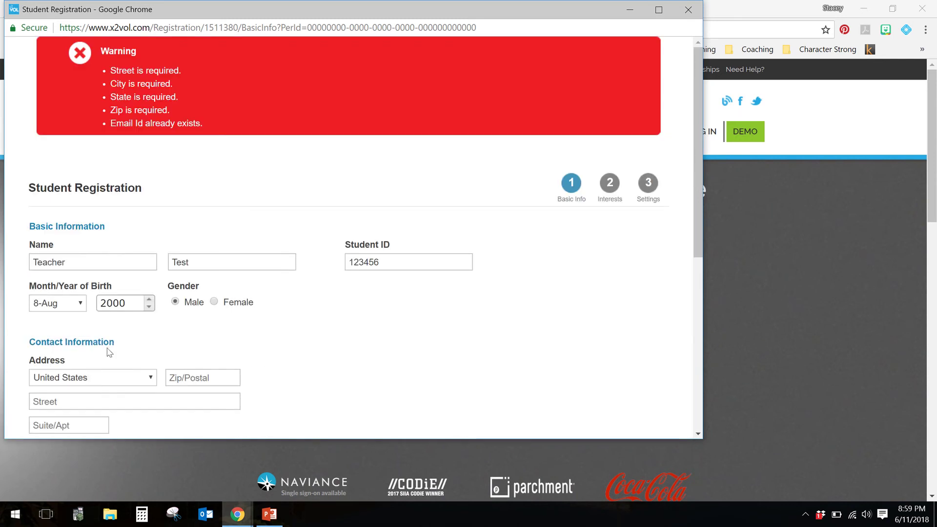
{"action": "scroll", "coordinate": [320, 324], "scroll_direction": "down", "scroll_amount": 2}
{"action": "scroll", "coordinate": [320, 324], "scroll_direction": "down", "scroll_amount": 5}
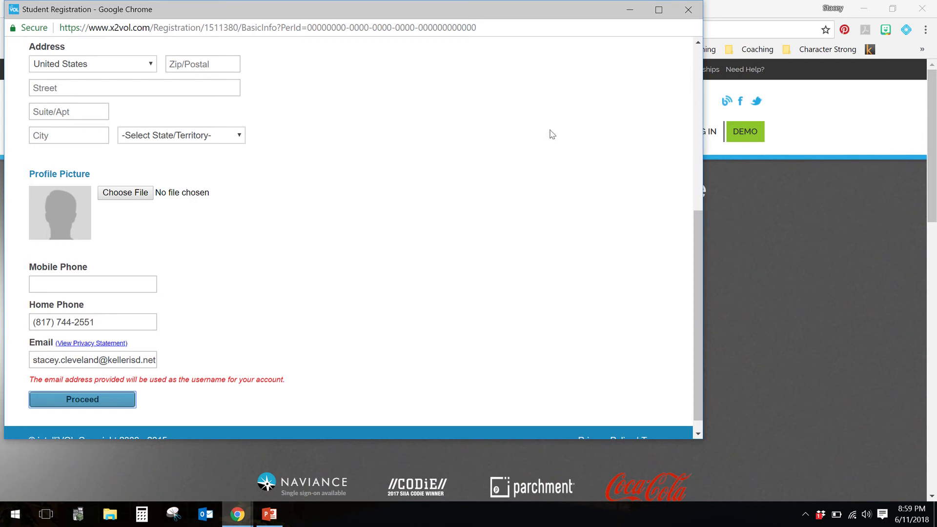
Step: Close the registration windows and go to the account sign-in page
{"action": "left_click", "coordinate": [691, 14]}
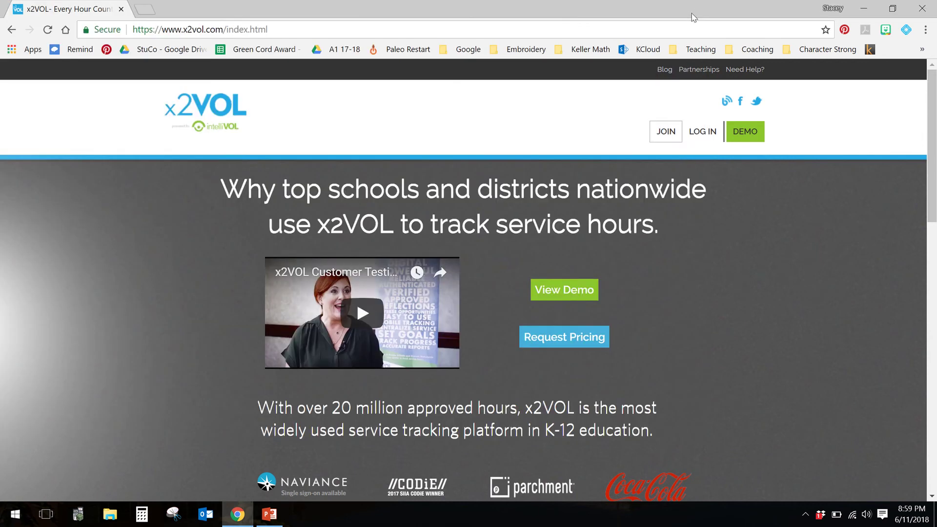
{"action": "left_click", "coordinate": [670, 143]}
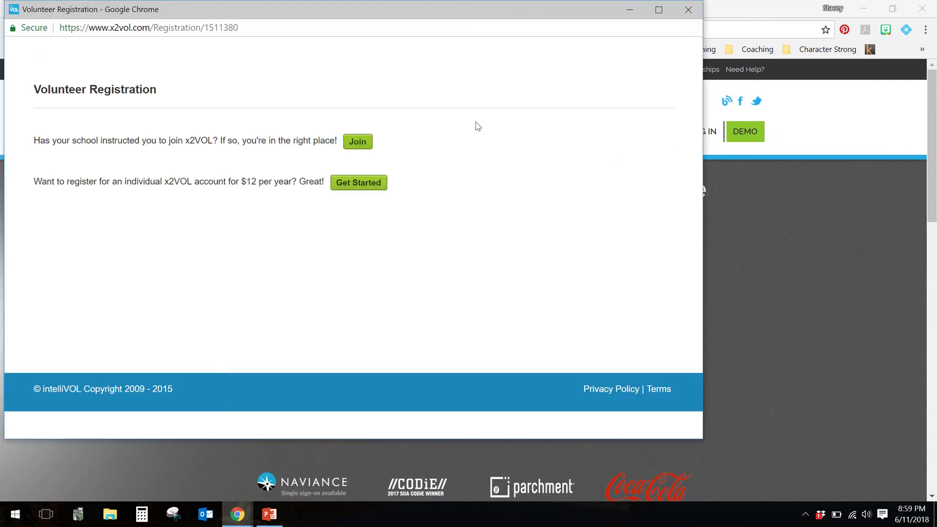
{"action": "left_click", "coordinate": [689, 11]}
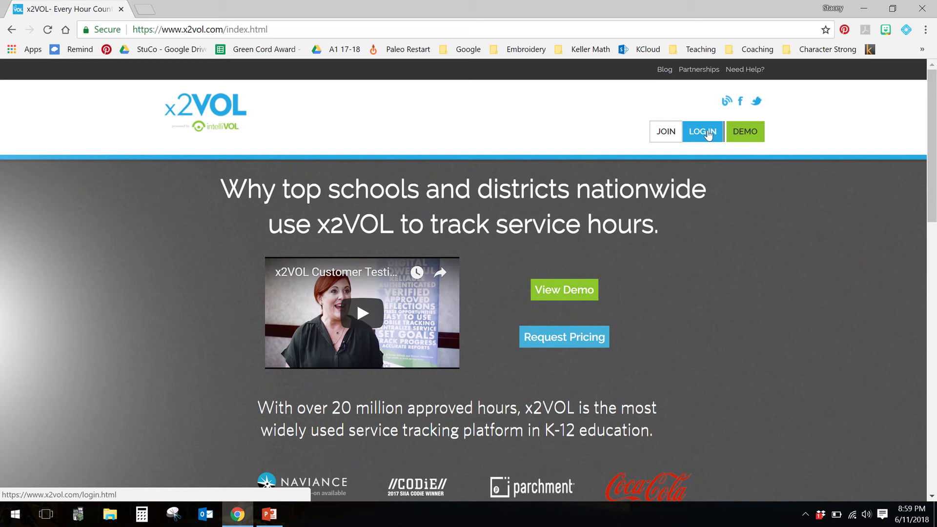
{"action": "left_click", "coordinate": [708, 135]}
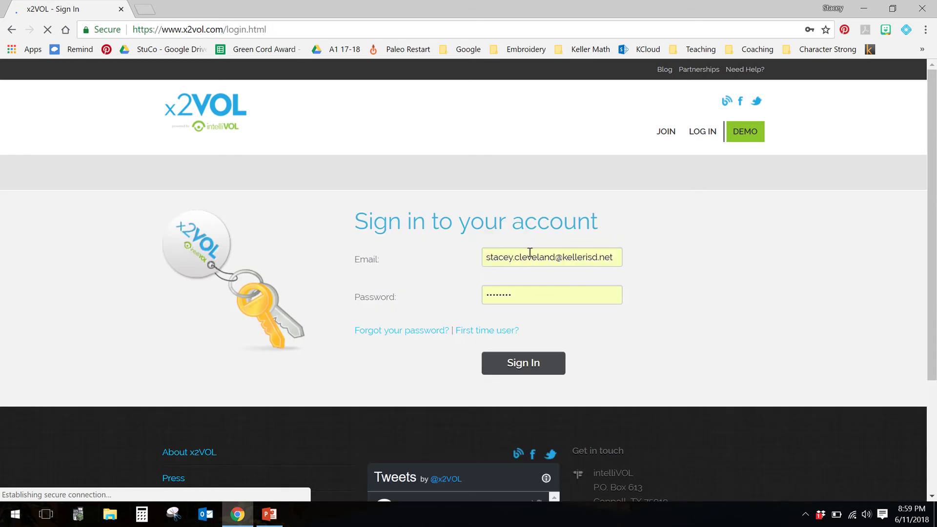
Step: Replace the prefilled e-mail with the account e-mail and type the password
{"action": "triple_click", "coordinate": [529, 254]}
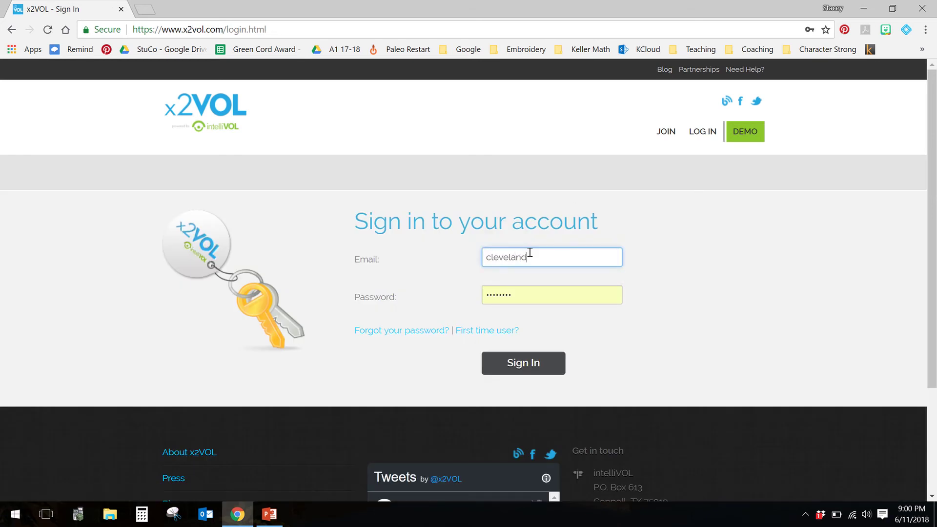
{"action": "key", "text": "Tab"}
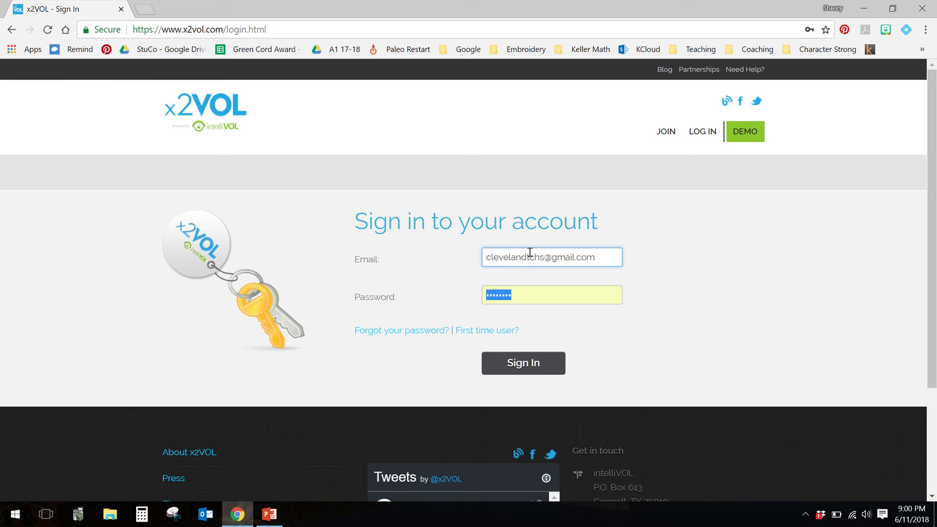
{"action": "type", "text": "•••••••"}
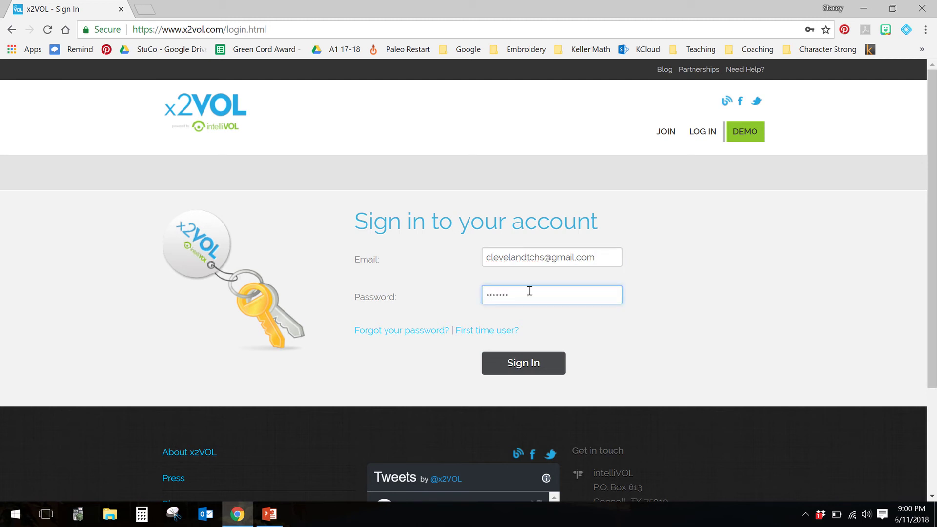
Step: Submit the sign-in to reach the student Dashboard
{"action": "left_click", "coordinate": [530, 356]}
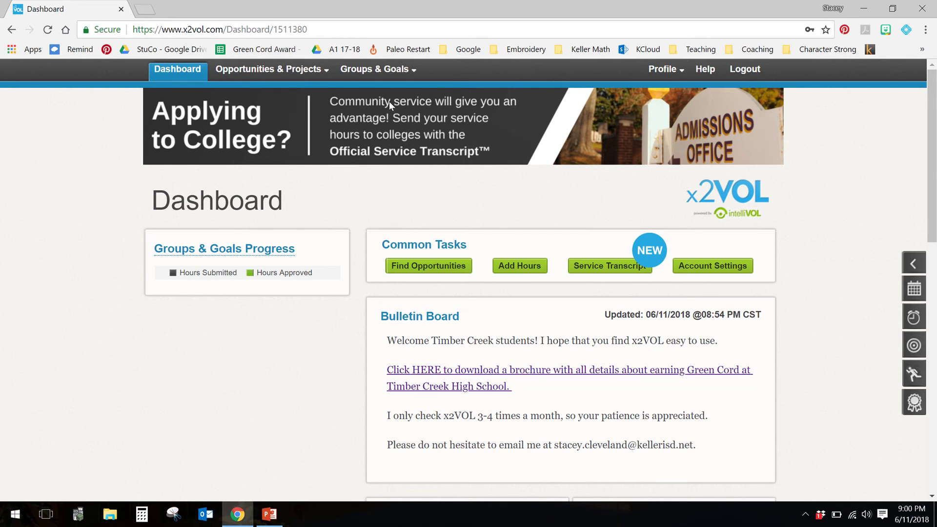
Step: Search Groups & Goals for groups named Green Cord
{"action": "left_click", "coordinate": [395, 77]}
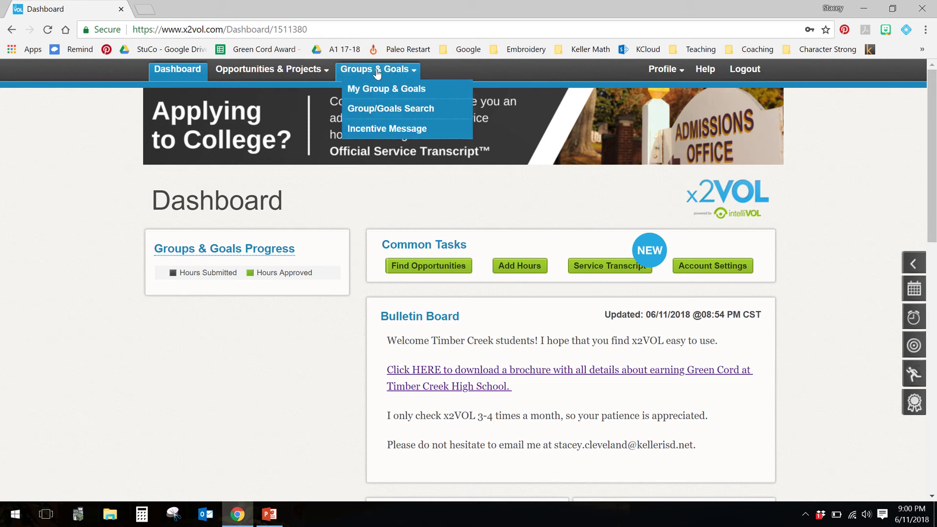
{"action": "left_click", "coordinate": [388, 110]}
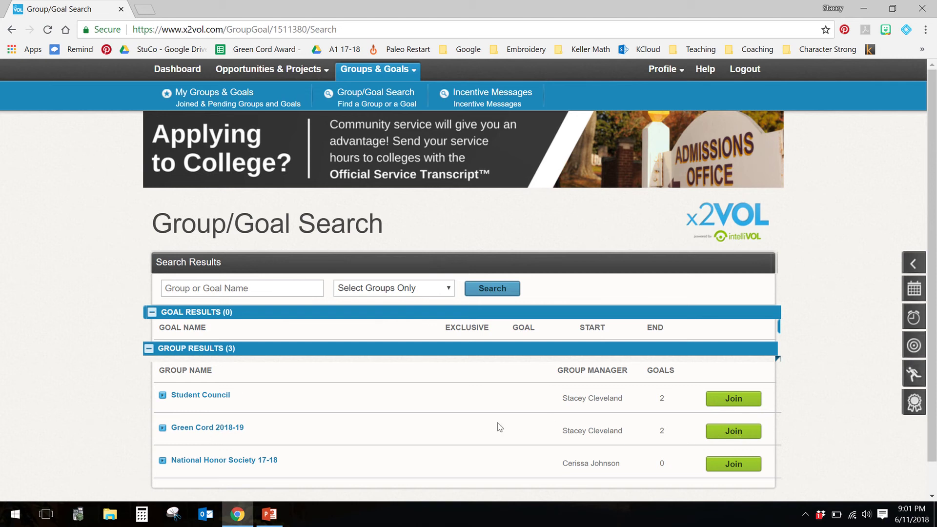
{"action": "left_click", "coordinate": [257, 292]}
{"action": "type", "text": "G"}
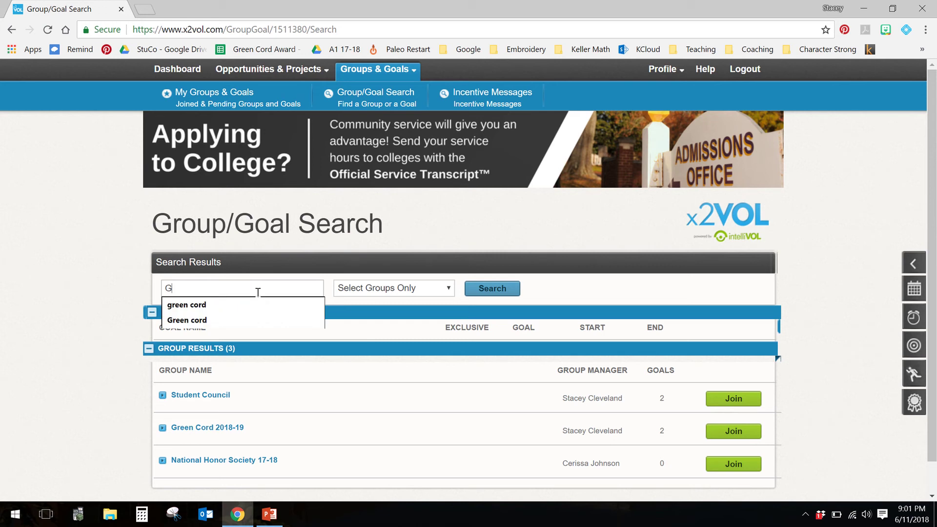
{"action": "type", "text": "reen Cord"}
{"action": "left_click", "coordinate": [487, 291]}
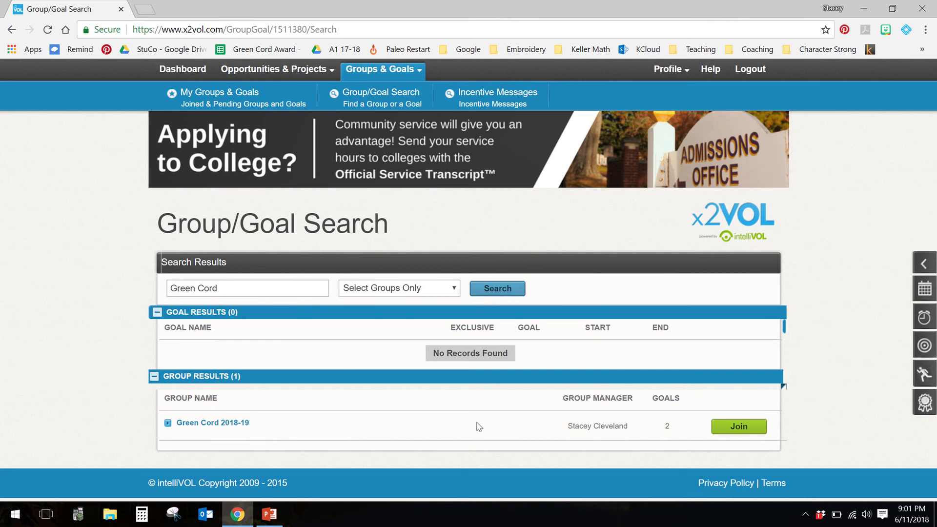
Step: Join the Green Cord 2018-19 group with its Community Service and School goals
{"action": "left_click", "coordinate": [738, 431]}
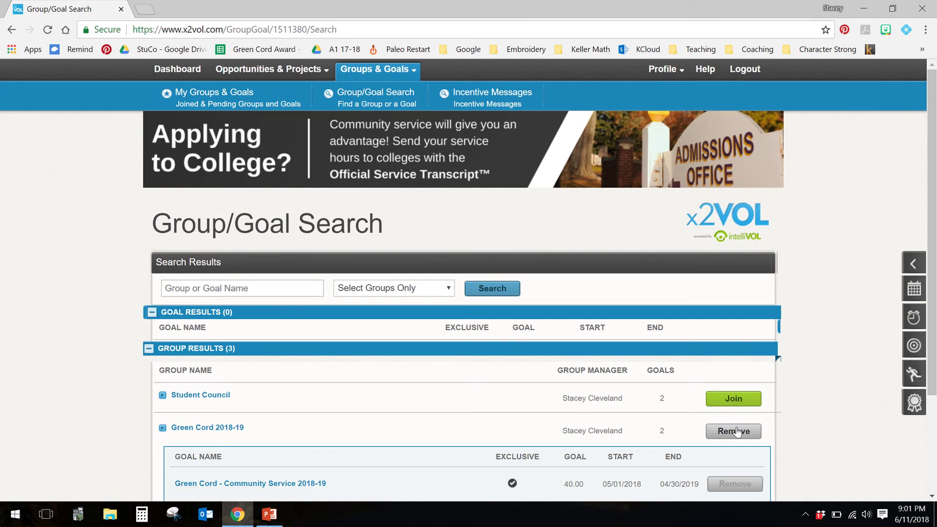
{"action": "scroll", "coordinate": [89, 414], "scroll_direction": "down", "scroll_amount": 3}
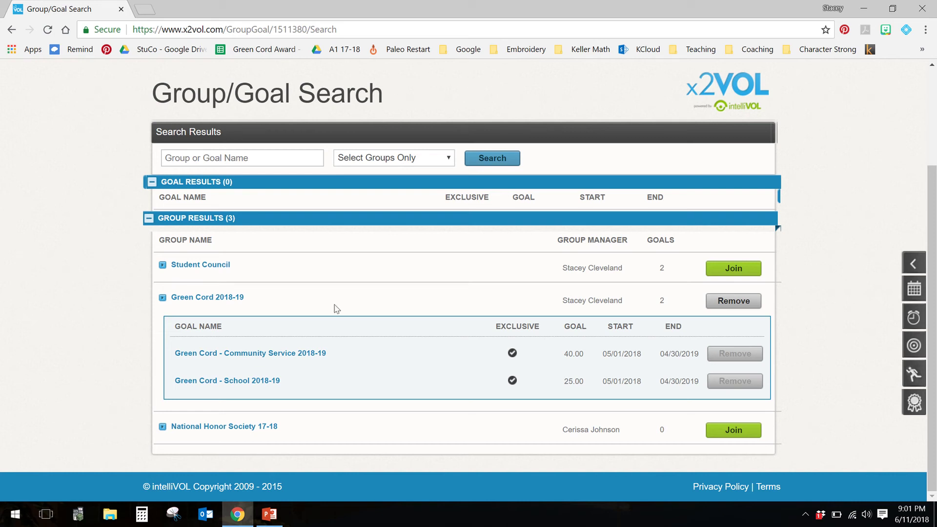
{"action": "scroll", "coordinate": [294, 283], "scroll_direction": "up", "scroll_amount": 3}
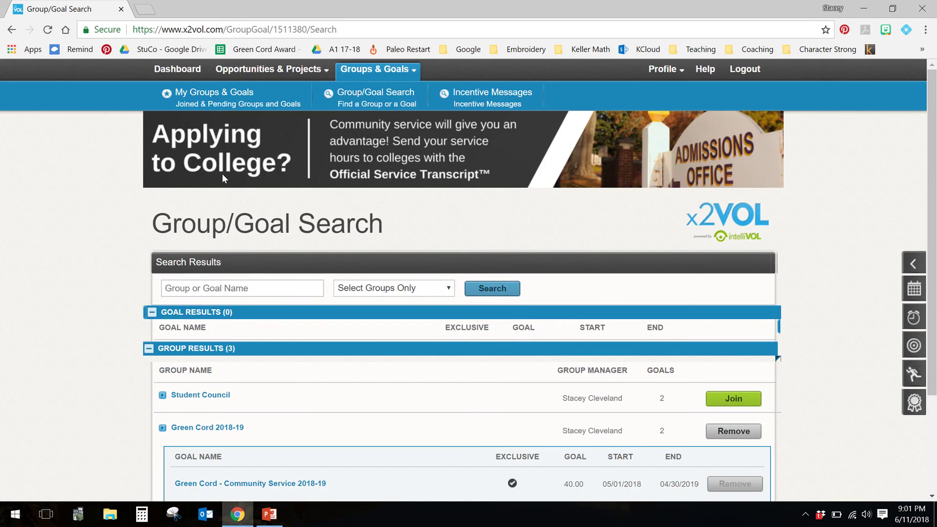
Step: Go back to the Dashboard and look over the Green Cord 2018-19 goal progress
{"action": "left_click", "coordinate": [176, 70]}
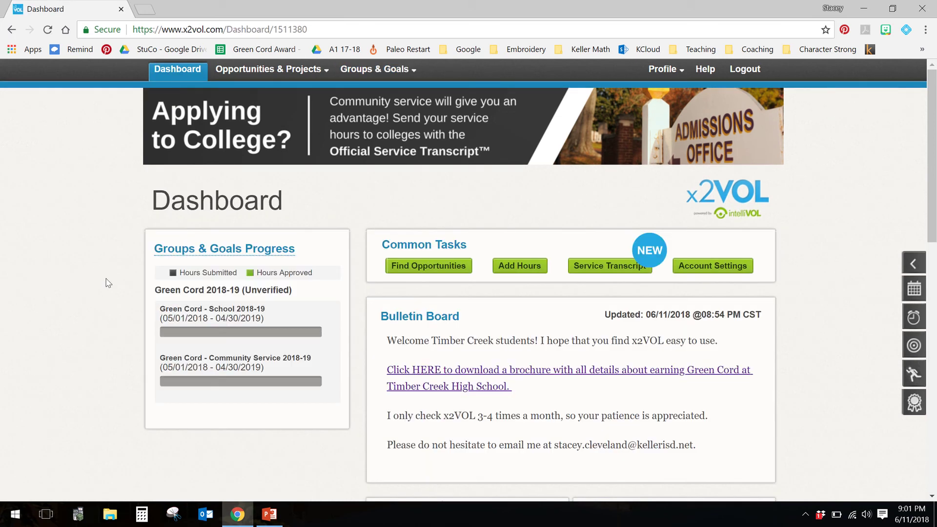
{"action": "scroll", "coordinate": [122, 324], "scroll_direction": "down", "scroll_amount": 4}
{"action": "scroll", "coordinate": [123, 327], "scroll_direction": "up", "scroll_amount": 4}
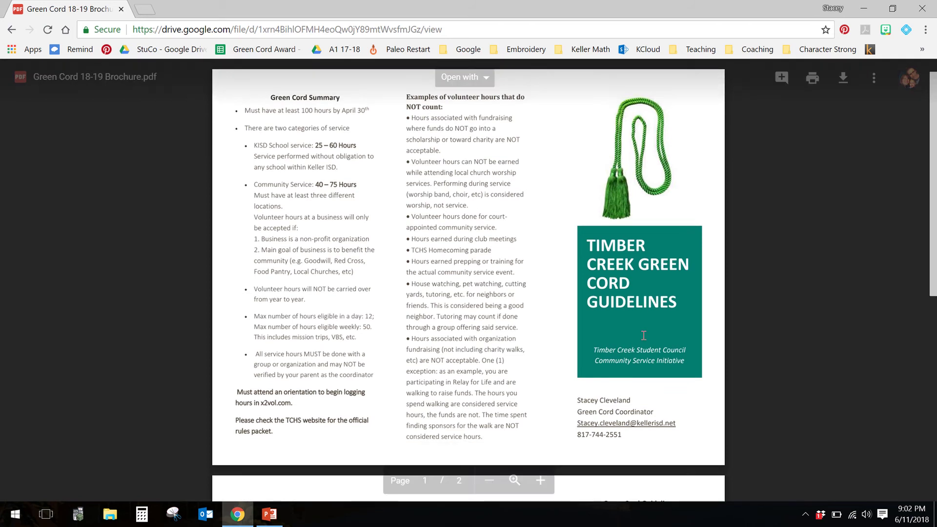
Step: Scroll down to page 2 of the Green Cord brochure and dismiss the low-battery warning
{"action": "scroll", "coordinate": [644, 336], "scroll_direction": "down", "scroll_amount": 5}
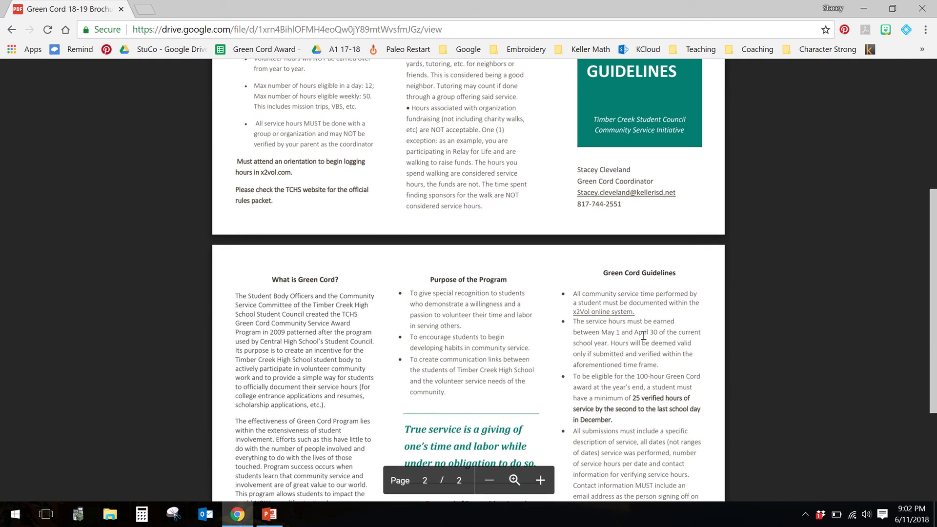
{"action": "scroll", "coordinate": [644, 336], "scroll_direction": "down", "scroll_amount": 4}
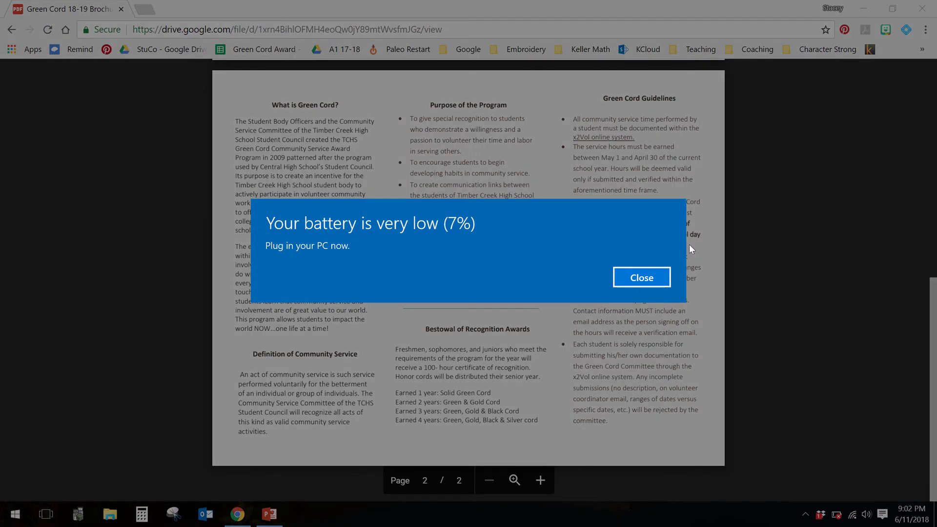
{"action": "left_click", "coordinate": [641, 277]}
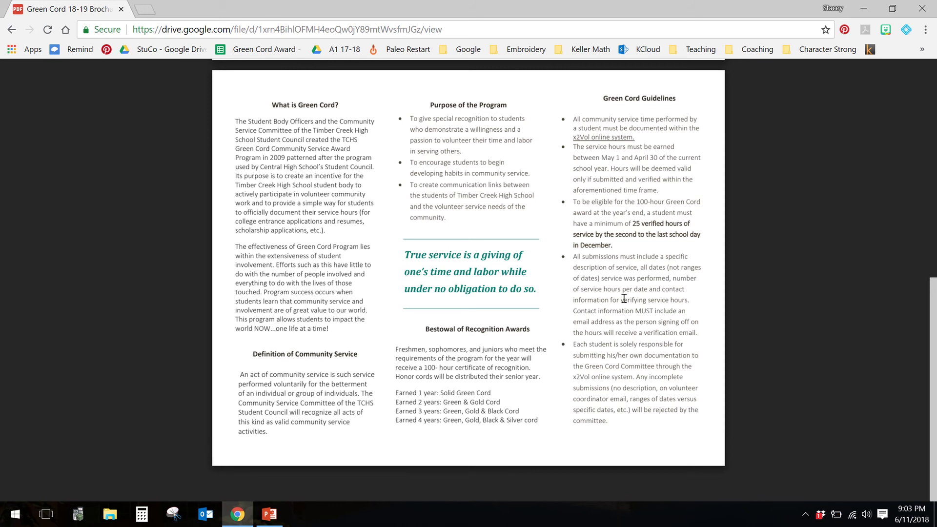
Step: Return to the x2VOL Dashboard, highlight '3-4' in the bulletin message, then review the Green Cord goal progress
{"action": "left_click", "coordinate": [12, 30]}
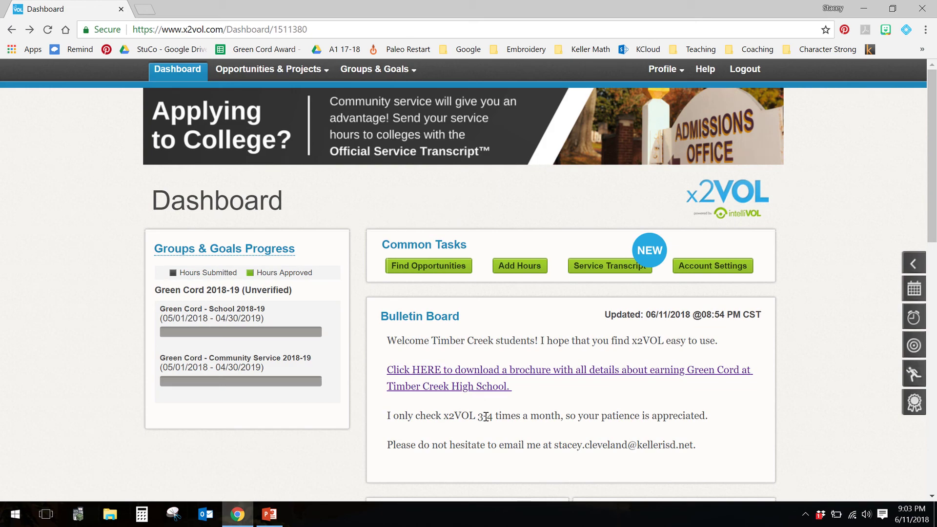
{"action": "left_click_drag", "start_coordinate": [474, 417], "coordinate": [501, 415]}
{"action": "left_click", "coordinate": [553, 417]}
{"action": "mouse_move", "coordinate": [203, 334]}
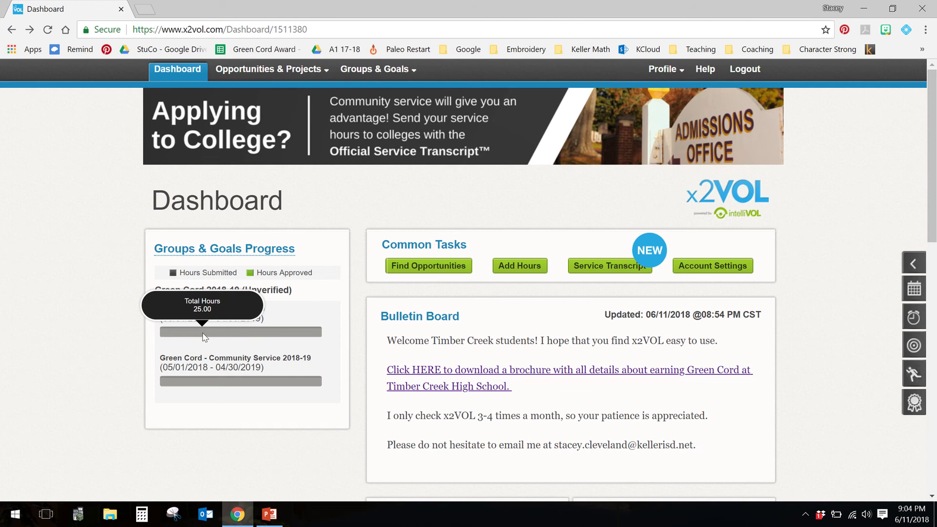
{"action": "mouse_move", "coordinate": [192, 382]}
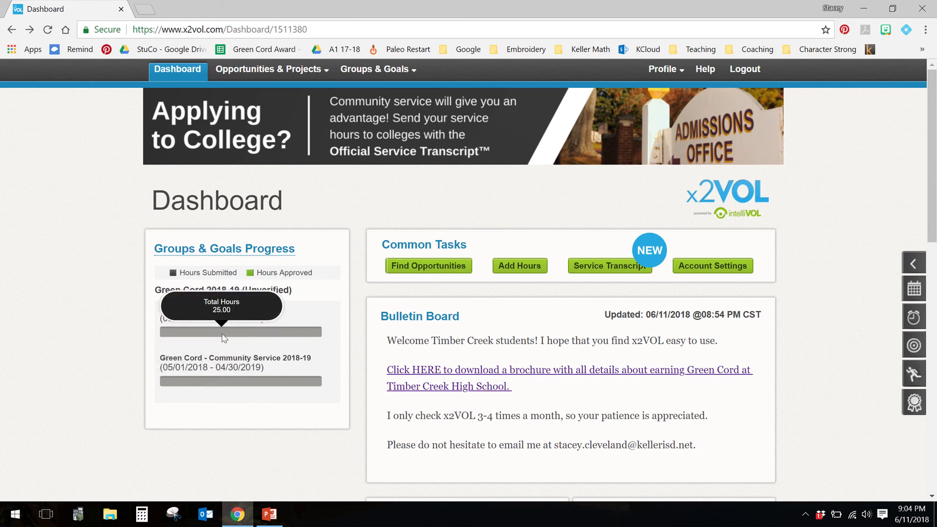
{"action": "mouse_move", "coordinate": [224, 383]}
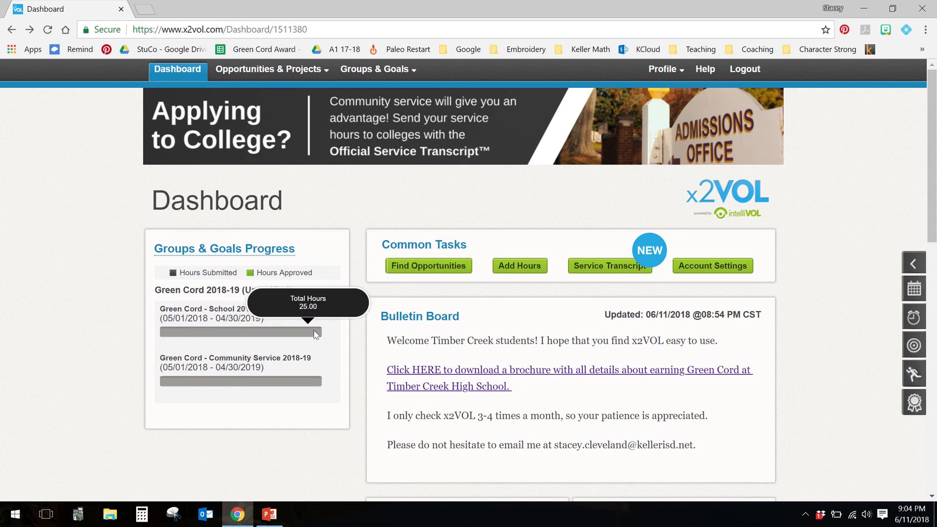
{"action": "mouse_move", "coordinate": [304, 386]}
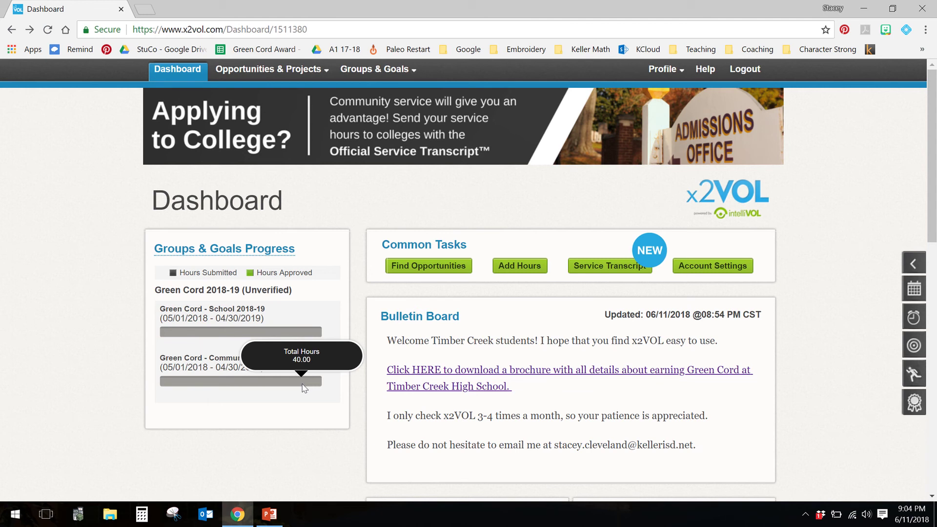
{"action": "scroll", "coordinate": [359, 414], "scroll_direction": "down", "scroll_amount": 5}
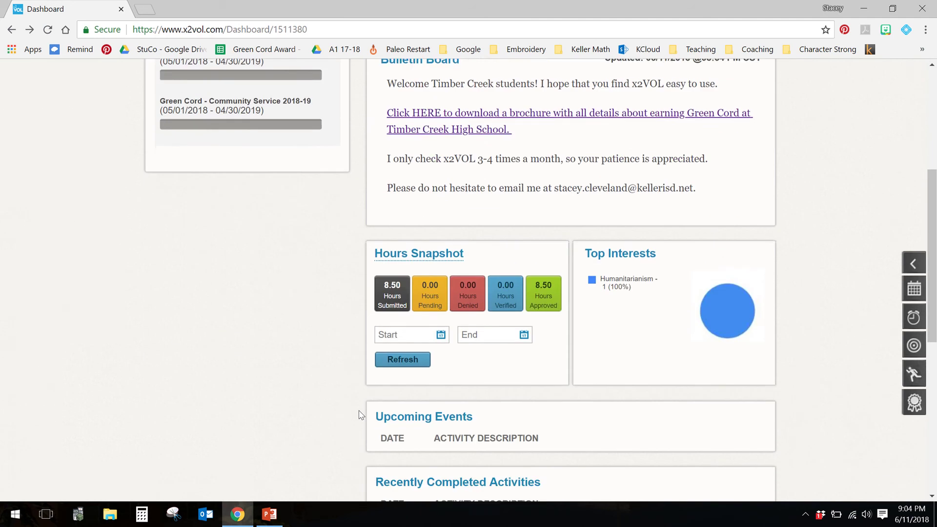
{"action": "scroll", "coordinate": [359, 414], "scroll_direction": "down", "scroll_amount": 1}
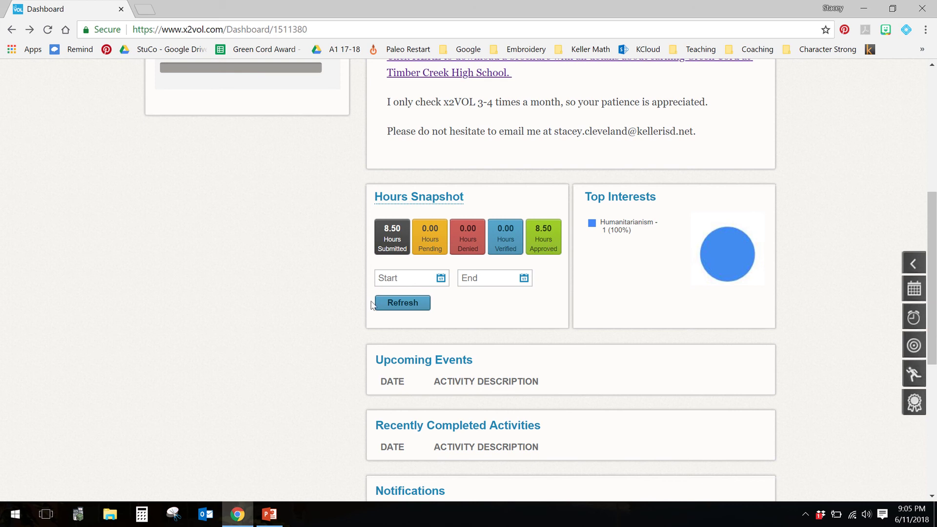
{"action": "scroll", "coordinate": [374, 306], "scroll_direction": "up", "scroll_amount": 4}
{"action": "scroll", "coordinate": [373, 306], "scroll_direction": "up", "scroll_amount": 3}
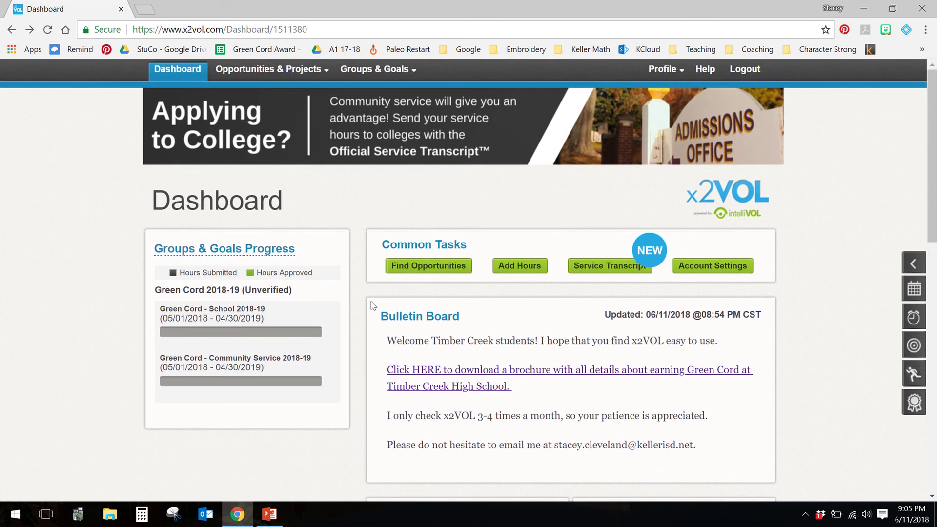
Step: Delete the Fish Camps project from the activity log and dismiss the success message
{"action": "left_click", "coordinate": [518, 270]}
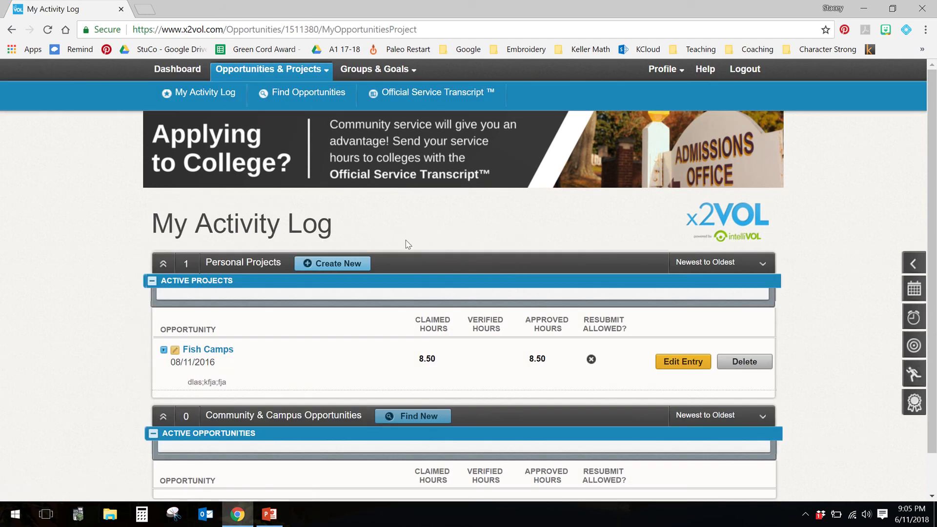
{"action": "left_click", "coordinate": [743, 361]}
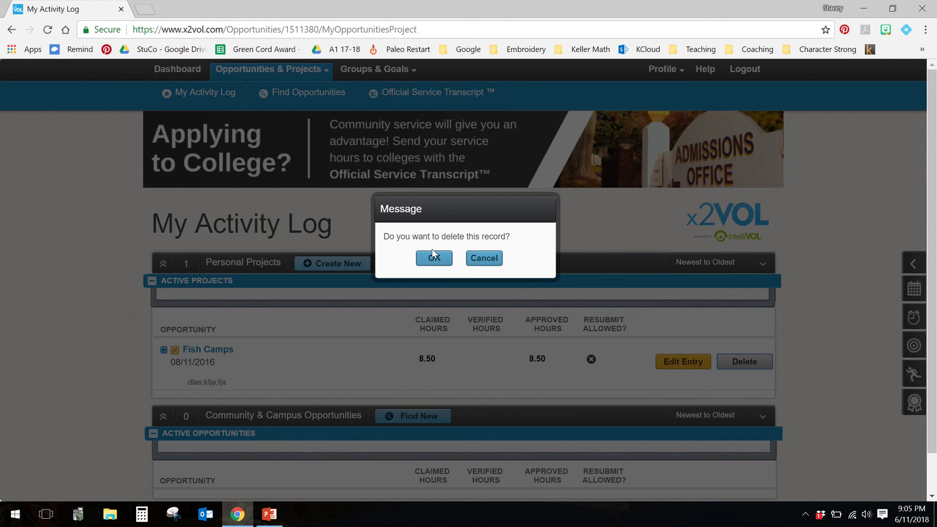
{"action": "left_click", "coordinate": [432, 255]}
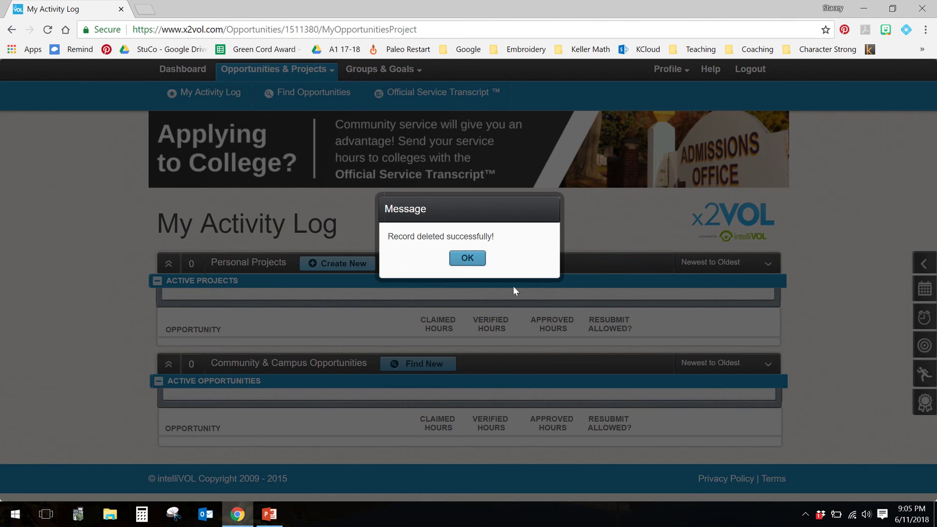
{"action": "left_click", "coordinate": [474, 263]}
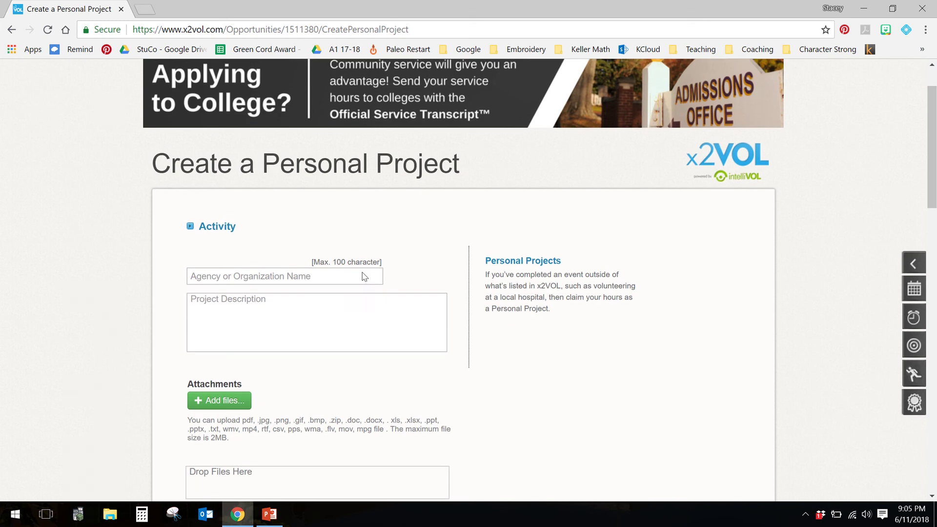
{"action": "scroll", "coordinate": [362, 276], "scroll_direction": "down", "scroll_amount": 1}
{"action": "left_click", "coordinate": [294, 180]}
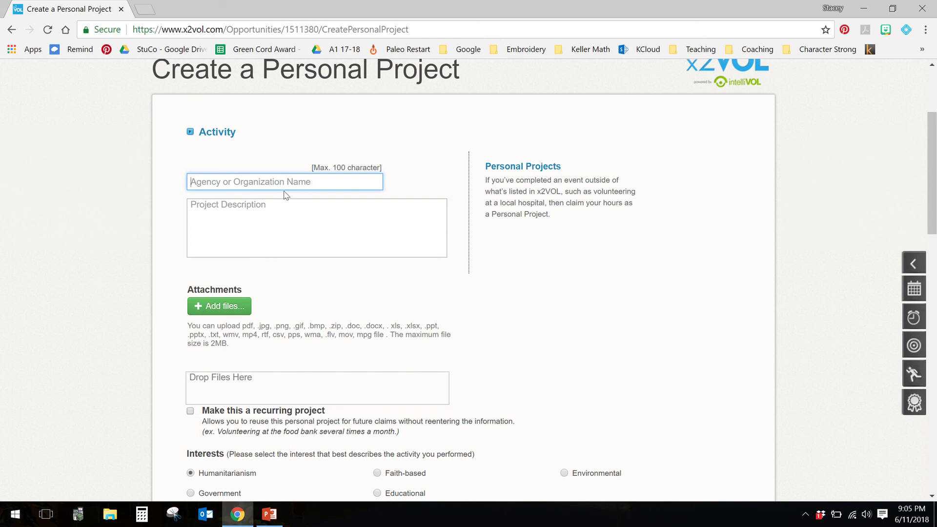
{"action": "type", "text": "Tarrant Food Bank"}
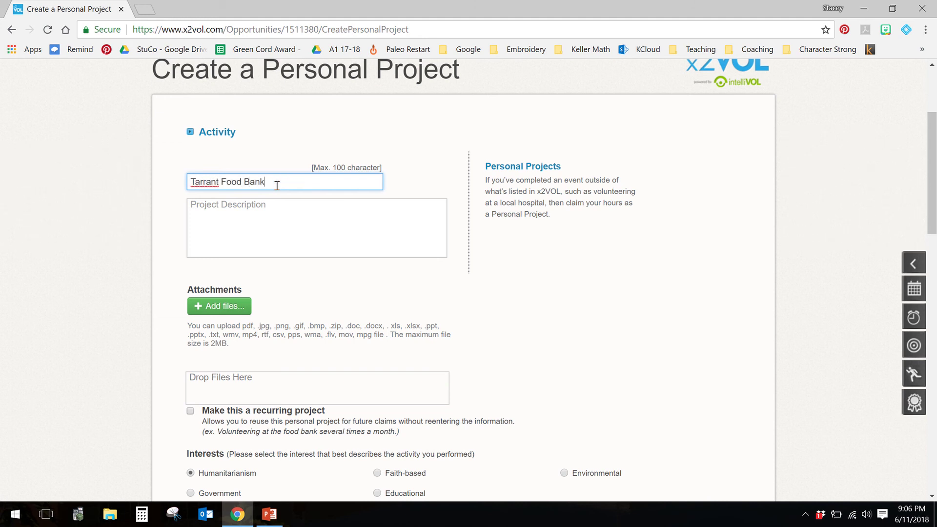
{"action": "key", "text": "BackSpace"}
{"action": "key", "text": "BackSpace"}
{"action": "key", "text": "BackSpace"}
{"action": "key", "text": "BackSpace"}
{"action": "key", "text": "BackSpace"}
{"action": "key", "text": "BackSpace"}
{"action": "key", "text": "BackSpace"}
{"action": "key", "text": "BackSpace"}
{"action": "key", "text": "BackSpace"}
{"action": "key", "text": "BackSpace"}
{"action": "key", "text": "BackSpace"}
{"action": "key", "text": "BackSpace"}
{"action": "key", "text": "BackSpace"}
{"action": "key", "text": "BackSpace"}
{"action": "key", "text": "BackSpace"}
{"action": "key", "text": "BackSpace"}
{"action": "key", "text": "BackSpace"}
{"action": "type", "text": "Mrs. Cleveland's Classroom"}
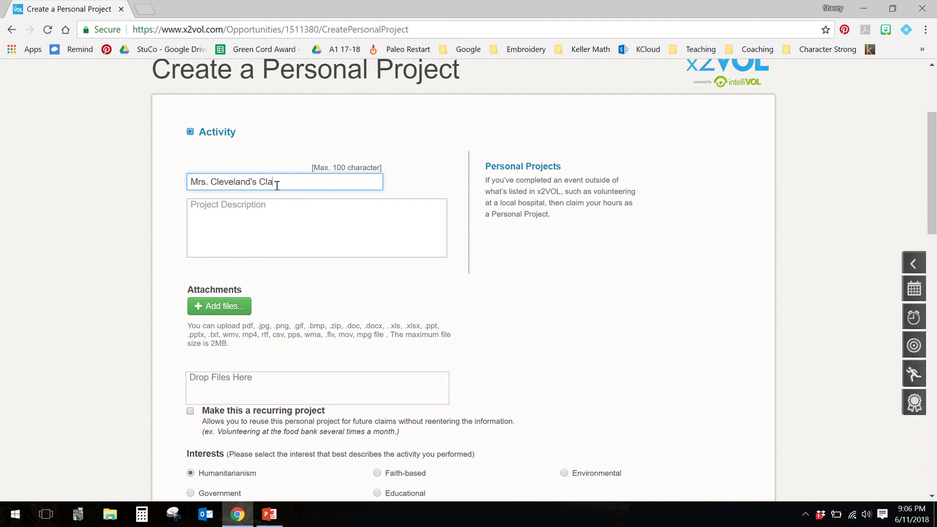
{"action": "key", "text": "BackSpace"}
{"action": "key", "text": "BackSpace"}
{"action": "key", "text": "BackSpace"}
{"action": "key", "text": "BackSpace"}
{"action": "key", "text": "BackSpace"}
{"action": "key", "text": "BackSpace"}
{"action": "key", "text": "BackSpace"}
{"action": "key", "text": "BackSpace"}
{"action": "key", "text": "BackSpace"}
{"action": "key", "text": "BackSpace"}
{"action": "key", "text": "BackSpace"}
{"action": "key", "text": "BackSpace"}
{"action": "key", "text": "BackSpace"}
{"action": "key", "text": "BackSpace"}
{"action": "key", "text": "BackSpace"}
{"action": "key", "text": "BackSpace"}
{"action": "key", "text": "BackSpace"}
{"action": "key", "text": "BackSpace"}
{"action": "key", "text": "BackSpace"}
{"action": "key", "text": "BackSpace"}
Step: Write the description lines '*Stocked shelfs' and '*Helped file', then retype 'shelfs' as 'Shleves'
{"action": "left_click", "coordinate": [247, 218]}
{"action": "type", "text": "*"}
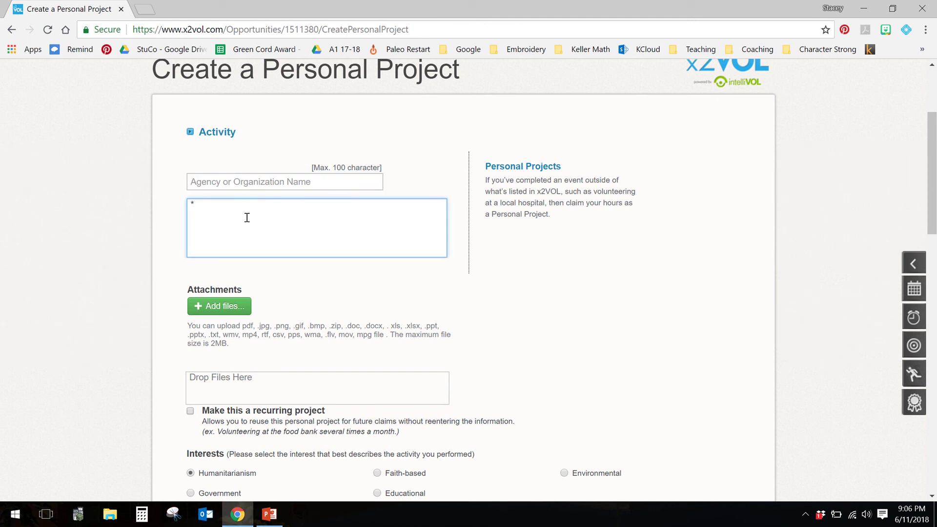
{"action": "type", "text": "Staoey"}
{"action": "key", "text": "BackSpace"}
{"action": "key", "text": "BackSpace"}
{"action": "key", "text": "BackSpace"}
{"action": "key", "text": "BackSpace"}
{"action": "type", "text": "ocked shelfs"}
{"action": "key", "text": "Return"}
{"action": "type", "text": "*Helped file"}
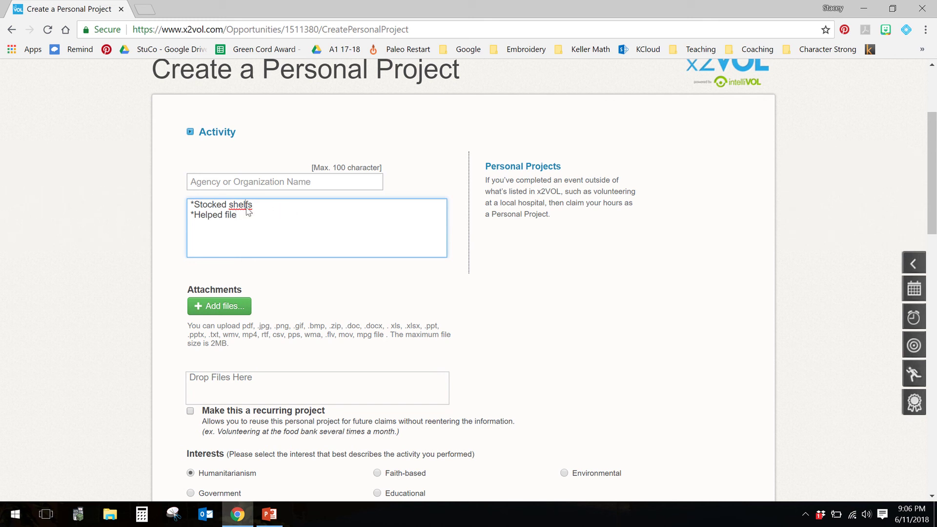
{"action": "right_click", "coordinate": [247, 207]}
{"action": "left_click", "coordinate": [242, 208]}
{"action": "type", "text": "Shleves"}
{"action": "left_click", "coordinate": [313, 186]}
{"action": "scroll", "coordinate": [324, 285], "scroll_direction": "down", "scroll_amount": 4}
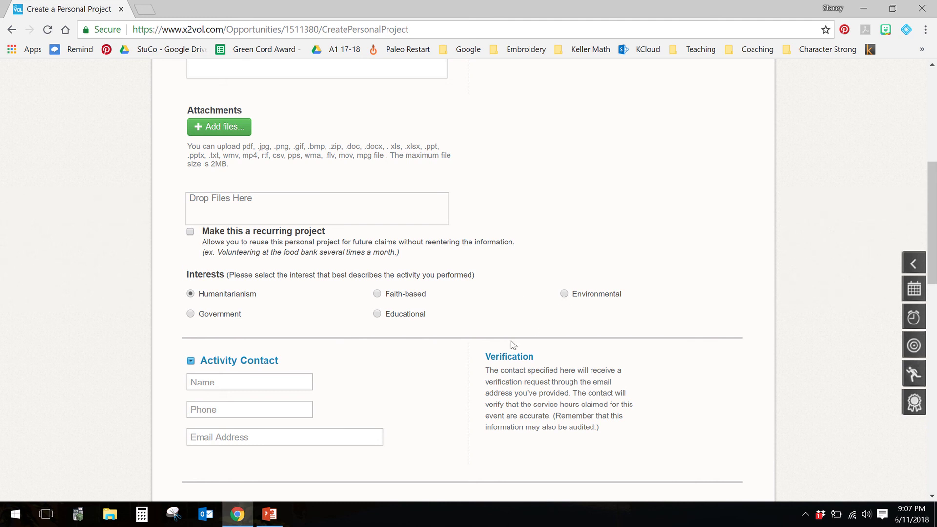
{"action": "scroll", "coordinate": [449, 356], "scroll_direction": "down", "scroll_amount": 2}
{"action": "scroll", "coordinate": [448, 356], "scroll_direction": "down", "scroll_amount": 1}
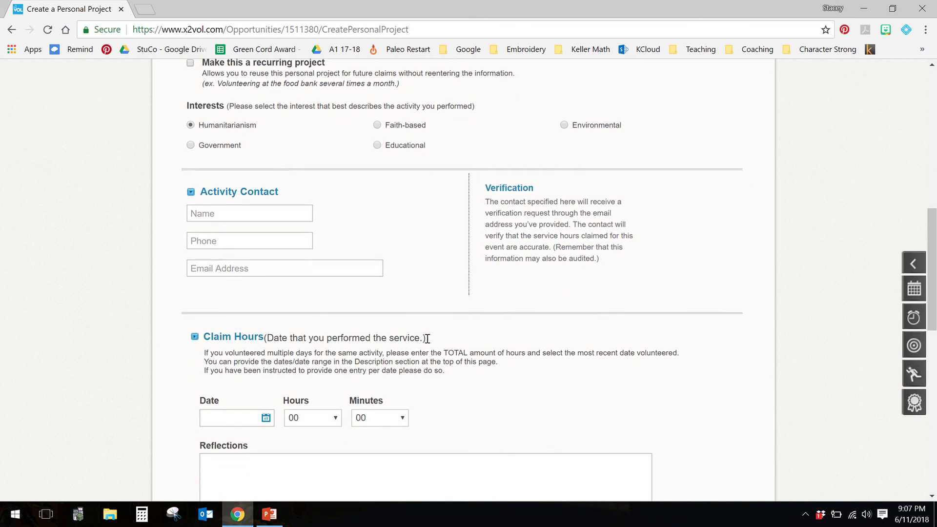
{"action": "left_click", "coordinate": [247, 214]}
{"action": "left_click", "coordinate": [320, 208]}
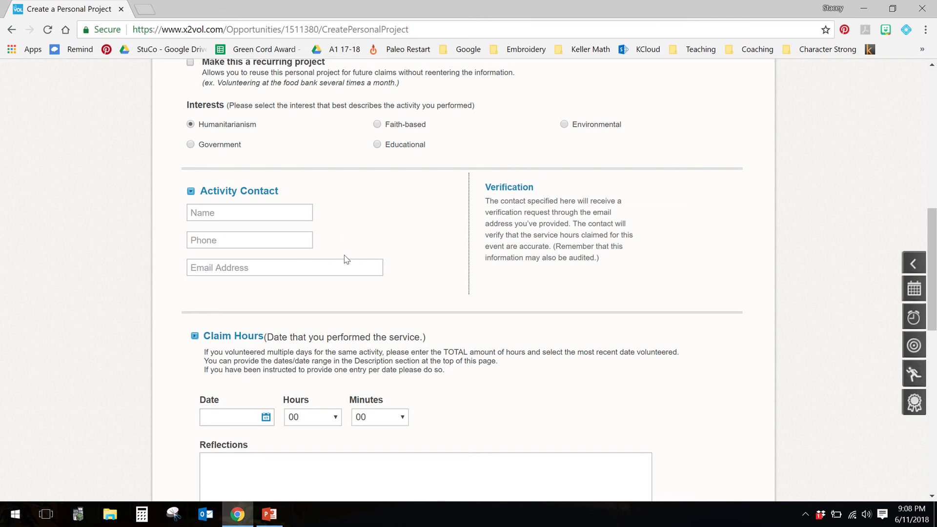
{"action": "left_click", "coordinate": [293, 215]}
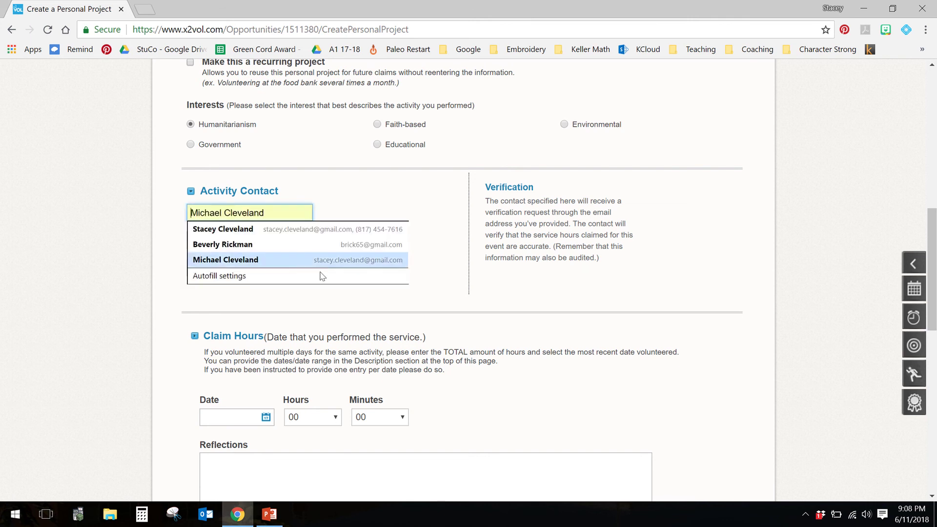
{"action": "left_click", "coordinate": [432, 295]}
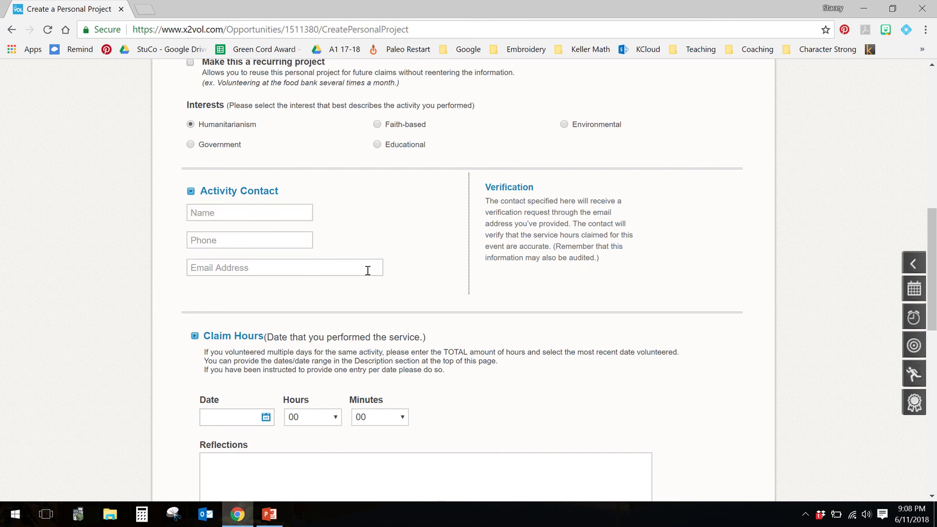
{"action": "scroll", "coordinate": [431, 280], "scroll_direction": "down", "scroll_amount": 5}
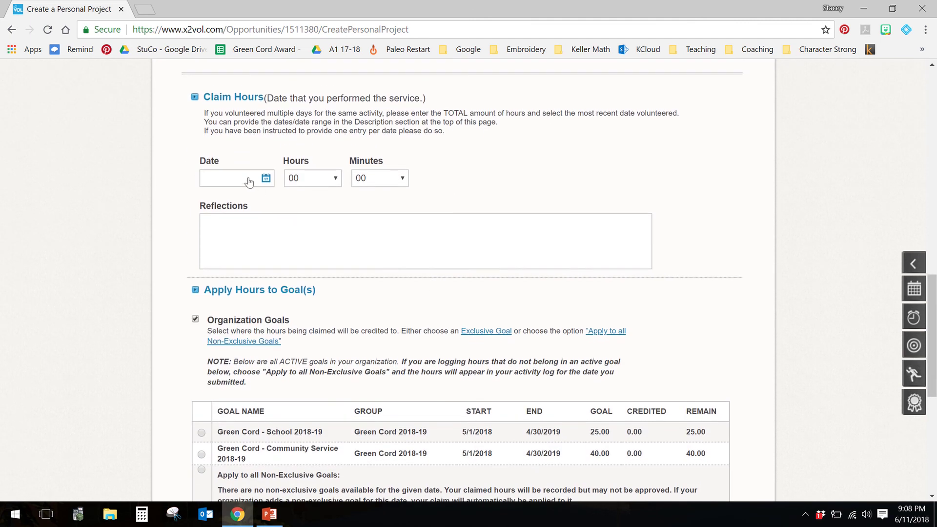
{"action": "left_click", "coordinate": [266, 179]}
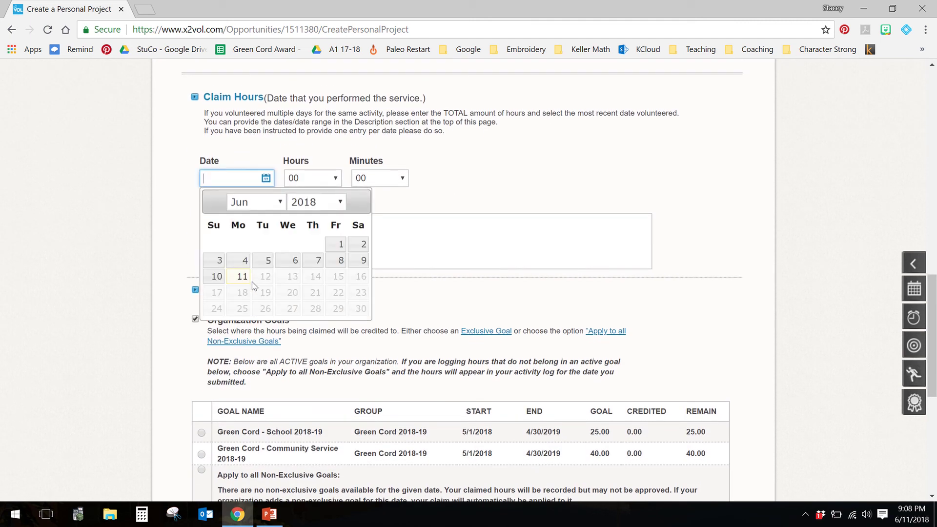
{"action": "left_click", "coordinate": [242, 277]}
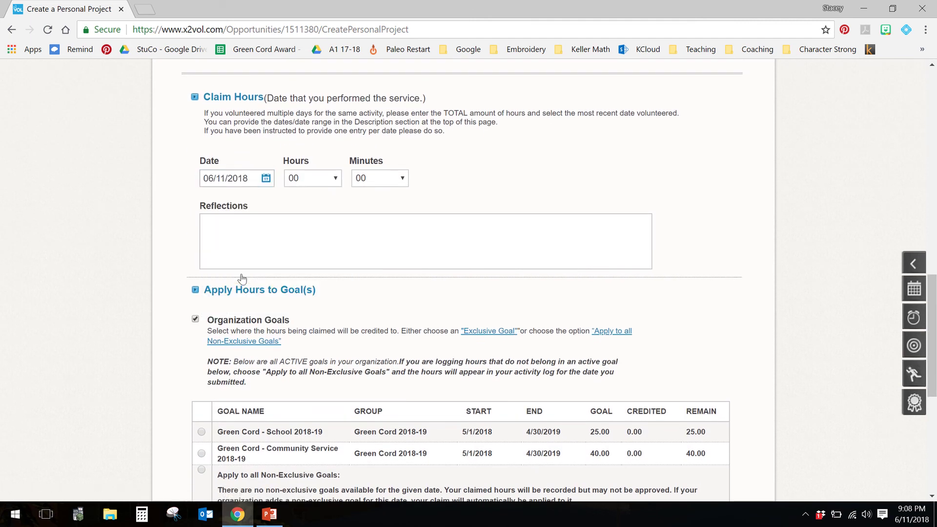
{"action": "left_click", "coordinate": [308, 184]}
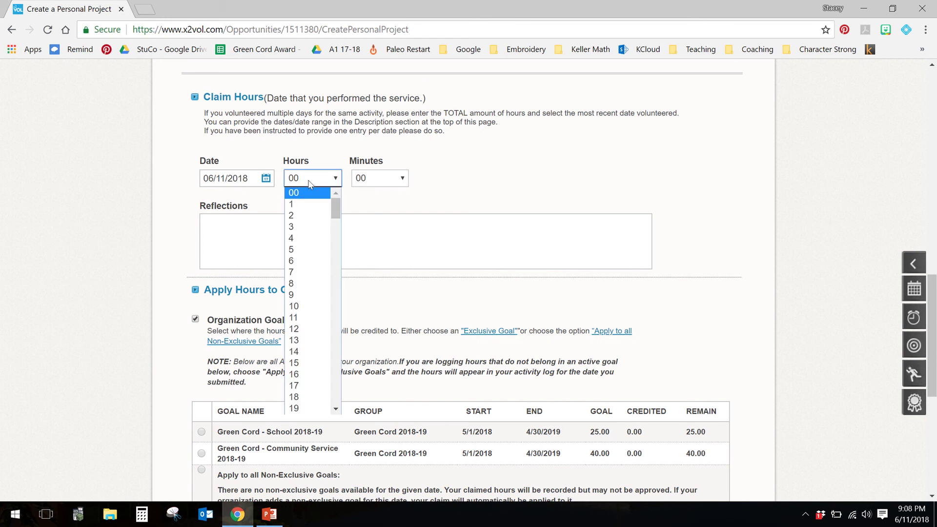
{"action": "left_click", "coordinate": [295, 226]}
{"action": "left_click", "coordinate": [384, 187]}
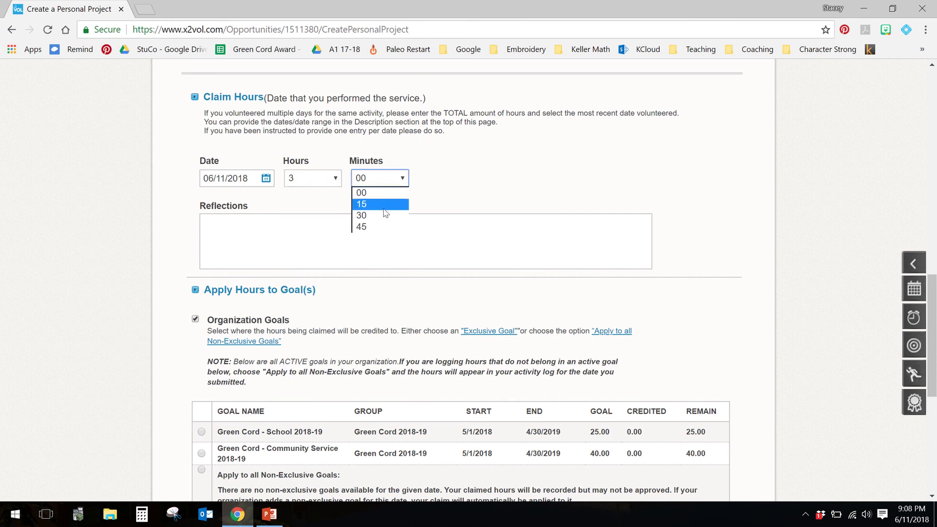
{"action": "left_click", "coordinate": [386, 205]}
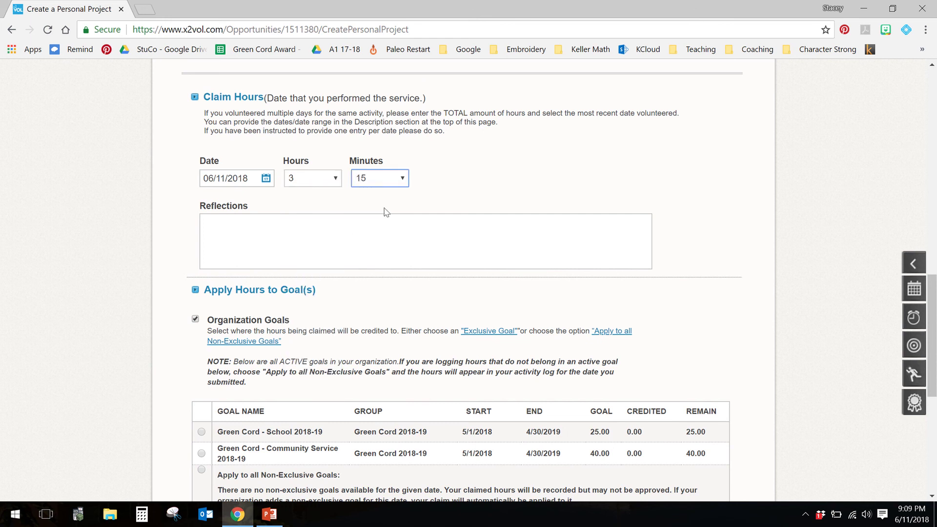
{"action": "left_click", "coordinate": [369, 233]}
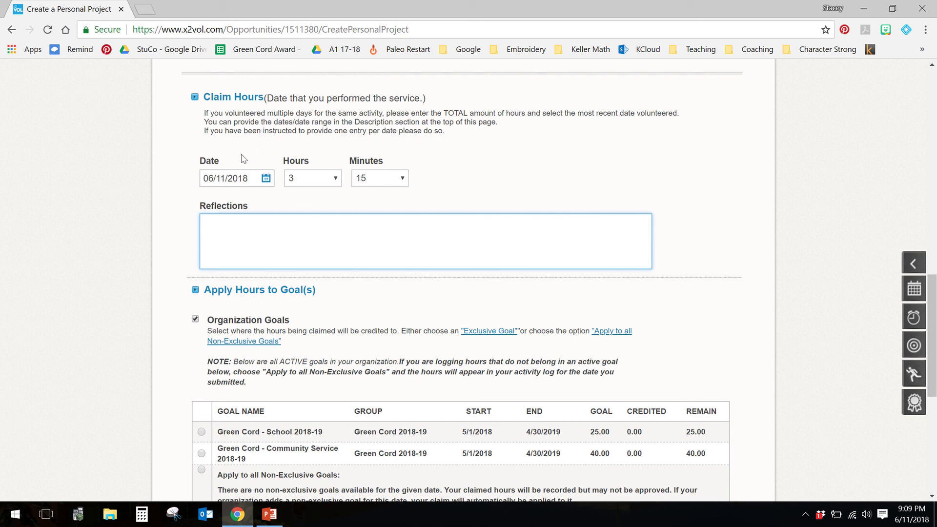
Step: Below '*Helped file', type '6/1: 3hours' and '6/2: 4 hours' on separate lines
{"action": "scroll", "coordinate": [429, 131], "scroll_direction": "up", "scroll_amount": 13}
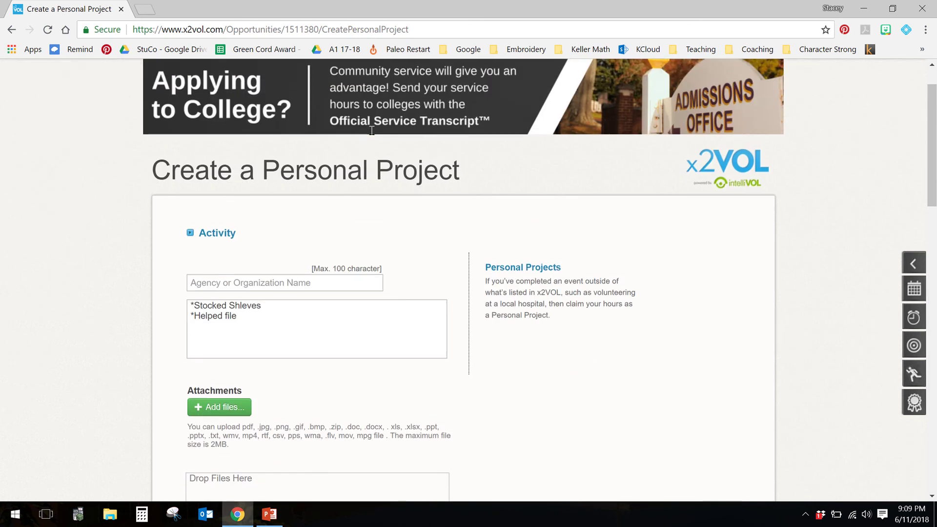
{"action": "scroll", "coordinate": [319, 216], "scroll_direction": "down", "scroll_amount": 1}
{"action": "left_click", "coordinate": [300, 255]}
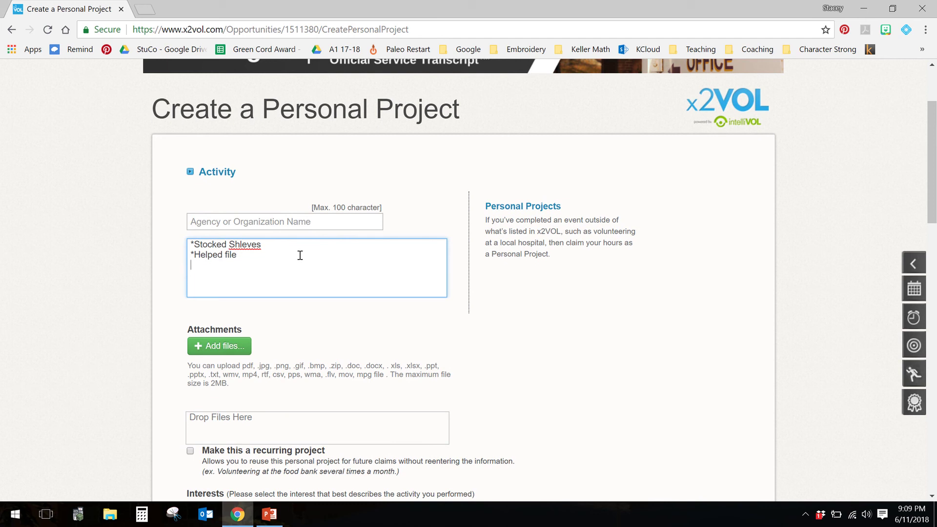
{"action": "type", "text": "6/1: 3hours"}
{"action": "key", "text": "Return"}
{"action": "type", "text": "6/2: 4 hours"}
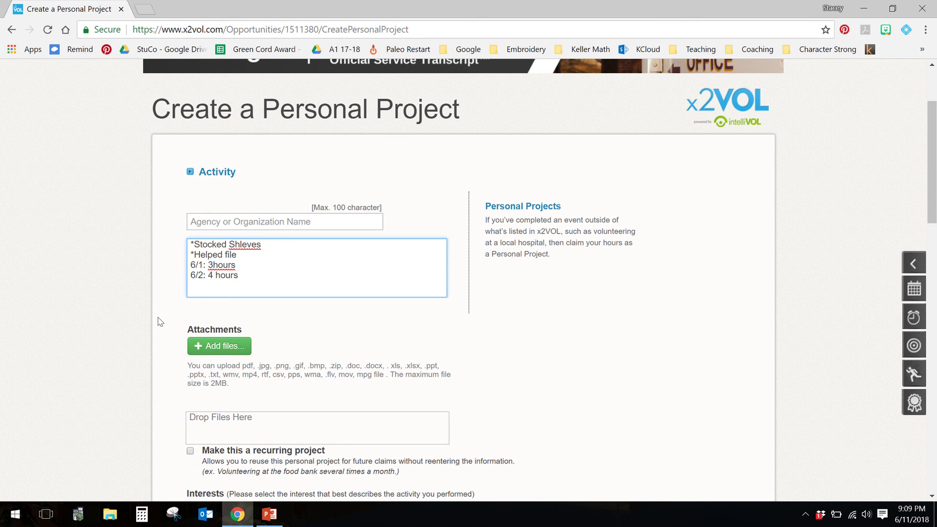
{"action": "scroll", "coordinate": [158, 321], "scroll_direction": "down", "scroll_amount": 8}
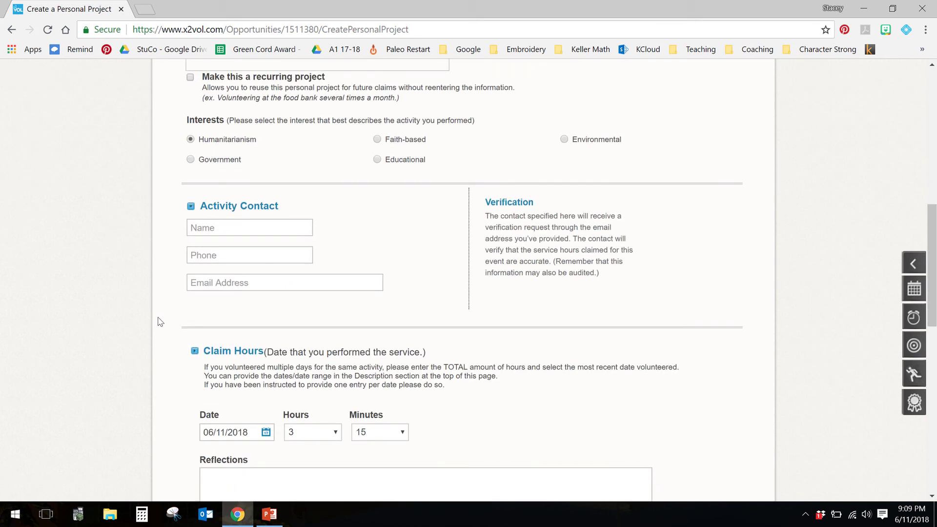
{"action": "scroll", "coordinate": [158, 321], "scroll_direction": "down", "scroll_amount": 2}
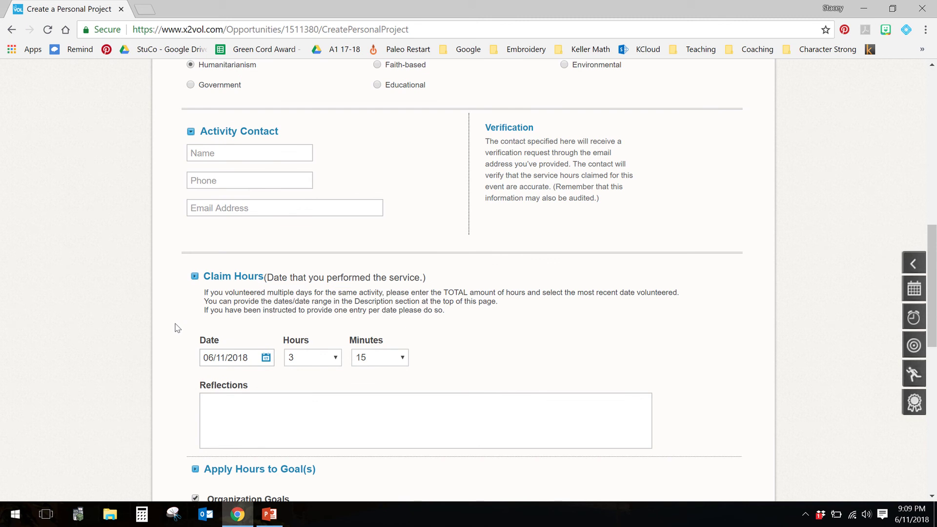
{"action": "scroll", "coordinate": [177, 328], "scroll_direction": "down", "scroll_amount": 7}
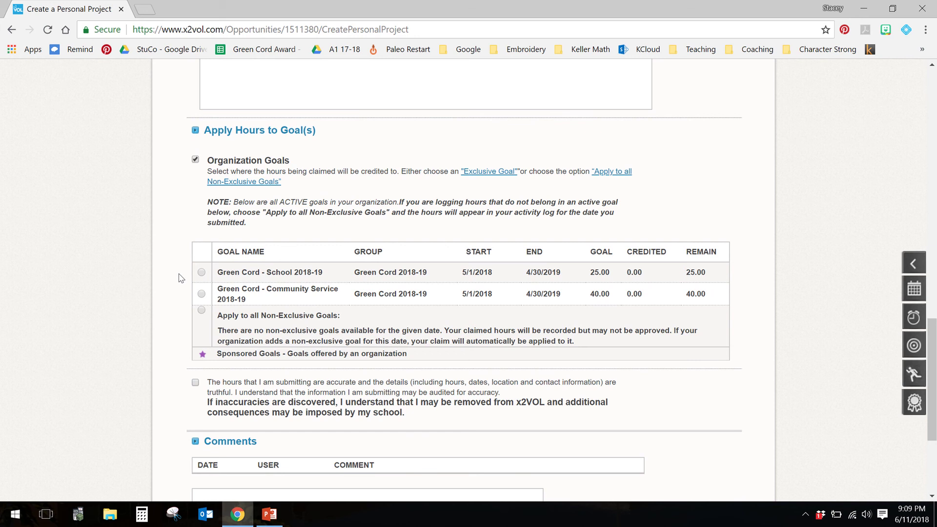
Step: Enter 'Food Bank' as the organization name
{"action": "scroll", "coordinate": [181, 278], "scroll_direction": "up", "scroll_amount": 15}
{"action": "scroll", "coordinate": [217, 304], "scroll_direction": "down", "scroll_amount": 1}
{"action": "left_click", "coordinate": [217, 306]}
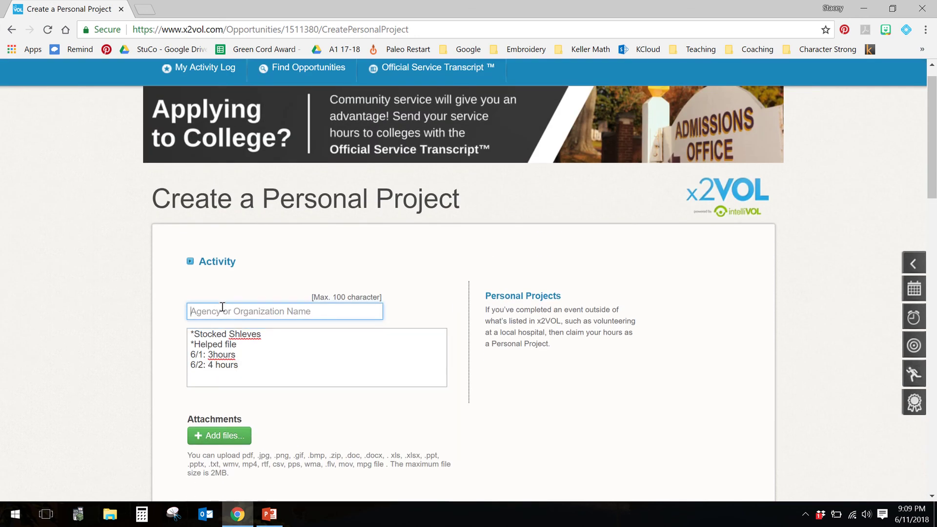
{"action": "type", "text": "Food Bank"}
Step: Correct 'Shleves' to 'Shelves' and select the Green Cord - Community Service goal
{"action": "scroll", "coordinate": [159, 346], "scroll_direction": "down", "scroll_amount": 1}
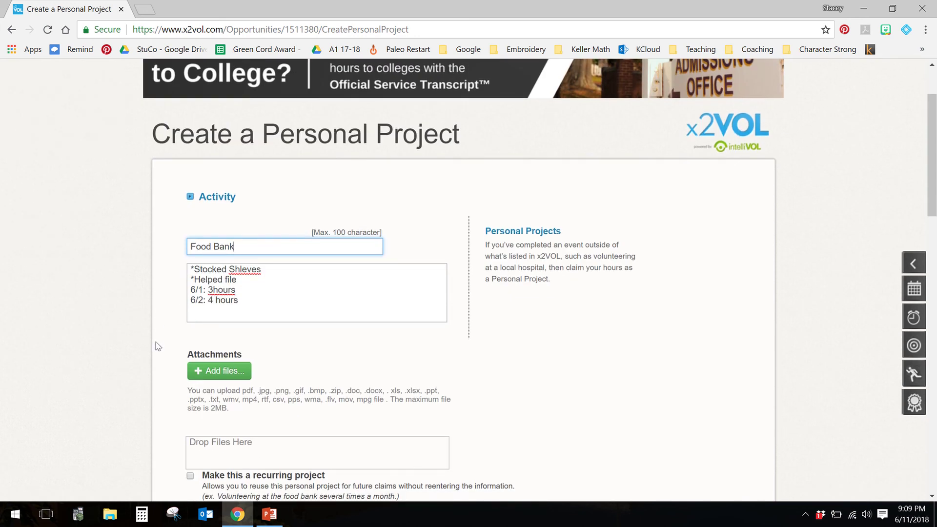
{"action": "right_click", "coordinate": [254, 271]}
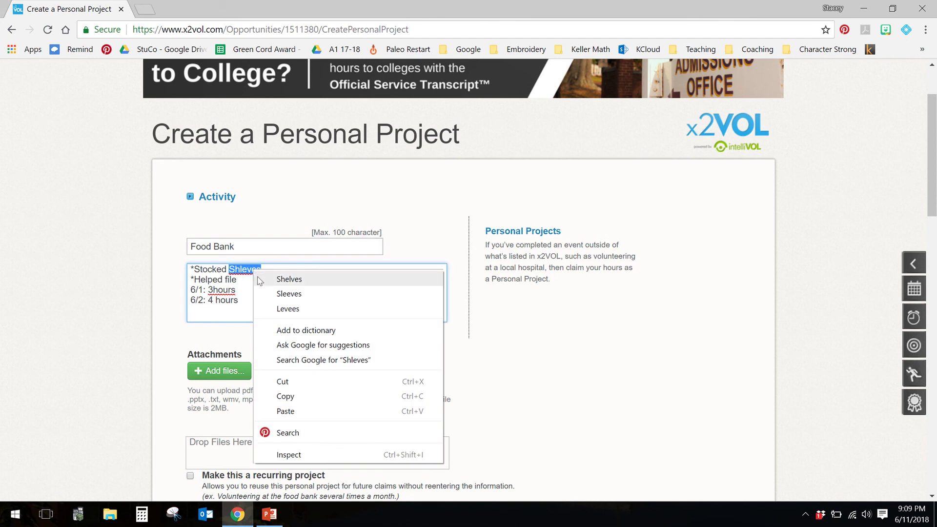
{"action": "left_click", "coordinate": [286, 279]}
{"action": "scroll", "coordinate": [163, 314], "scroll_direction": "down", "scroll_amount": 10}
{"action": "scroll", "coordinate": [165, 314], "scroll_direction": "down", "scroll_amount": 1}
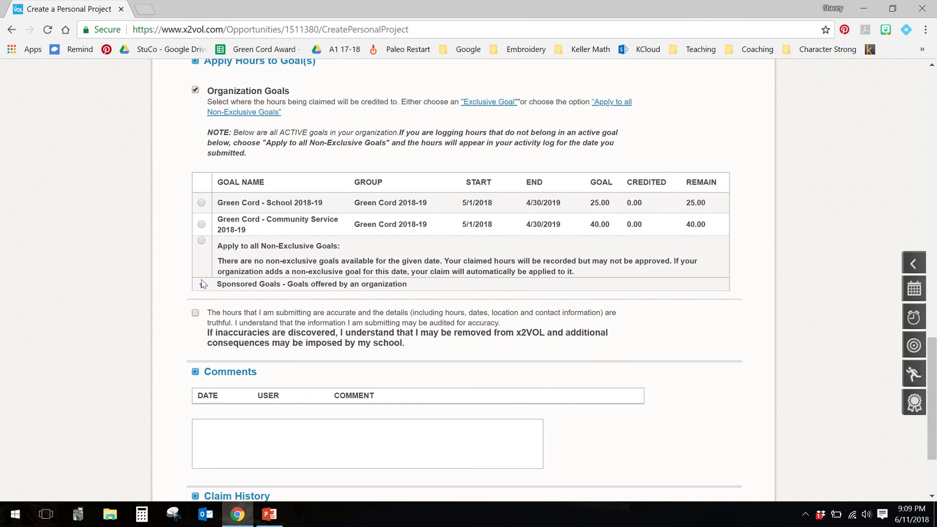
{"action": "left_click", "coordinate": [201, 226]}
Step: Replace the organization name 'Food Bank' with 'Mrs. Cleveland's Classroom'
{"action": "scroll", "coordinate": [180, 218], "scroll_direction": "up", "scroll_amount": 15}
{"action": "left_click", "coordinate": [248, 181]}
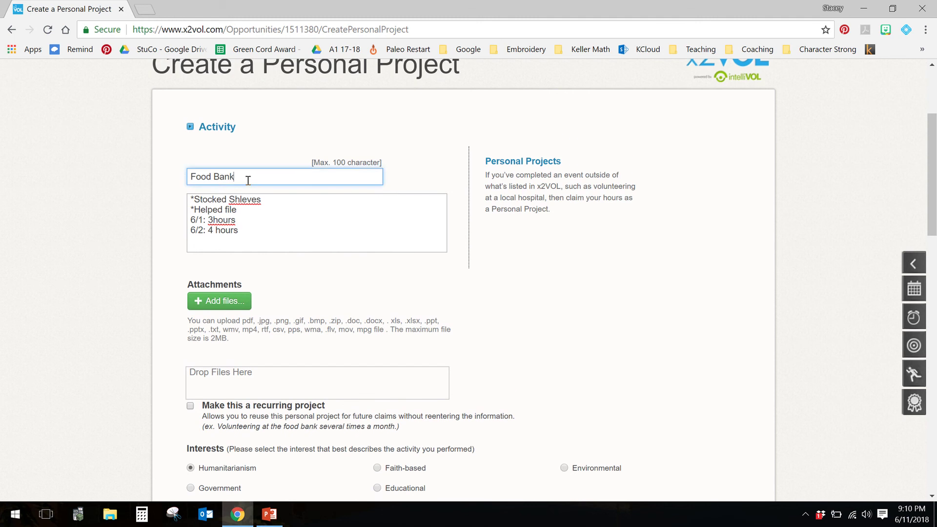
{"action": "left_click_drag", "start_coordinate": [248, 181], "coordinate": [168, 182]}
{"action": "type", "text": "Mrs. Clevelan"}
{"action": "type", "text": "d's"}
{"action": "key", "text": "BackSpace"}
{"action": "type", "text": "s Classroom"}
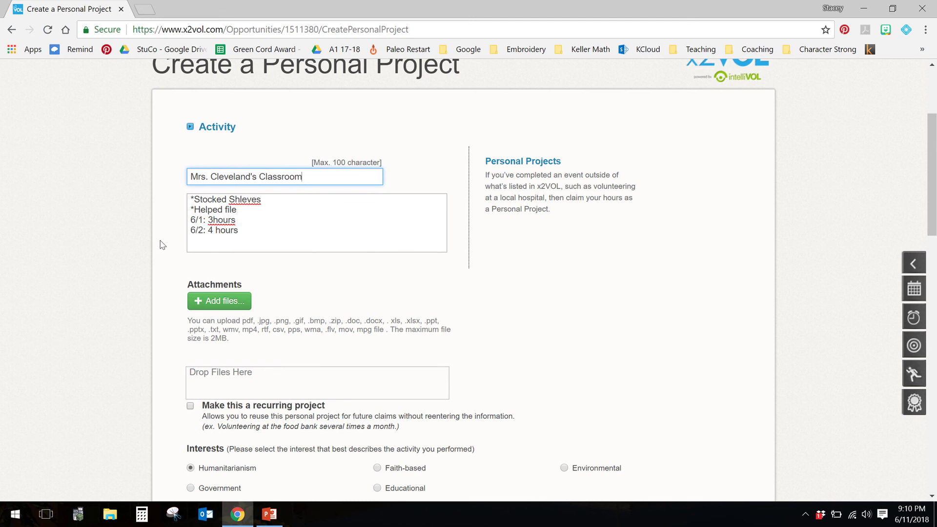
Step: Tick the acknowledgement that the submitted hours are accurate and truthful, then return to the top
{"action": "scroll", "coordinate": [161, 273], "scroll_direction": "down", "scroll_amount": 6}
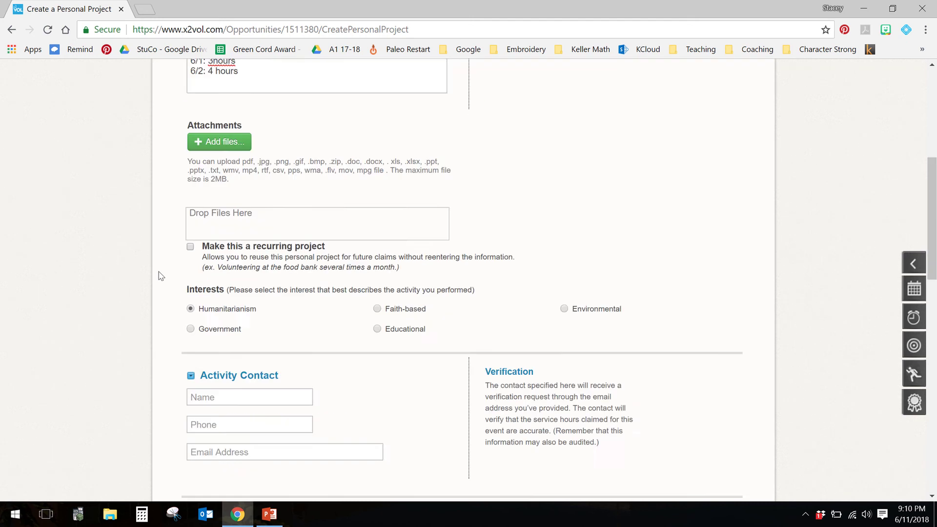
{"action": "scroll", "coordinate": [162, 276], "scroll_direction": "down", "scroll_amount": 12}
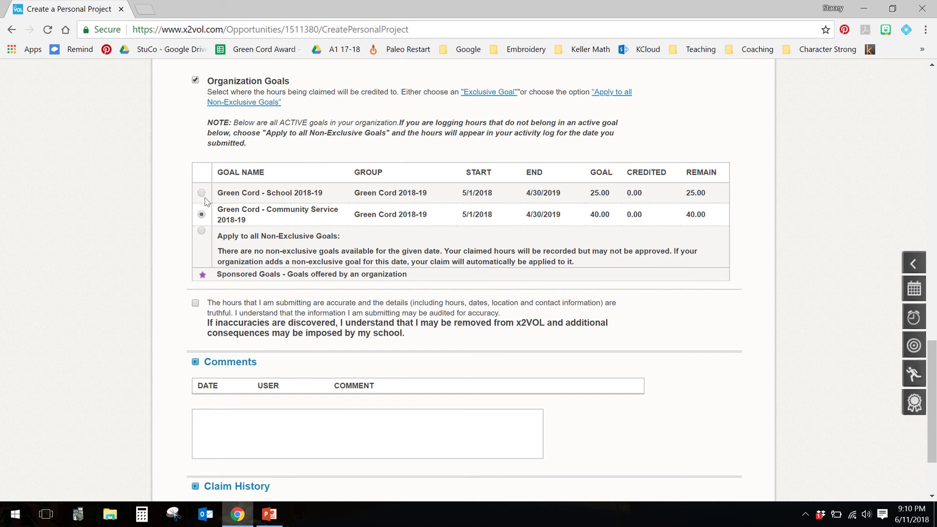
{"action": "left_click", "coordinate": [196, 304]}
{"action": "scroll", "coordinate": [162, 342], "scroll_direction": "down", "scroll_amount": 2}
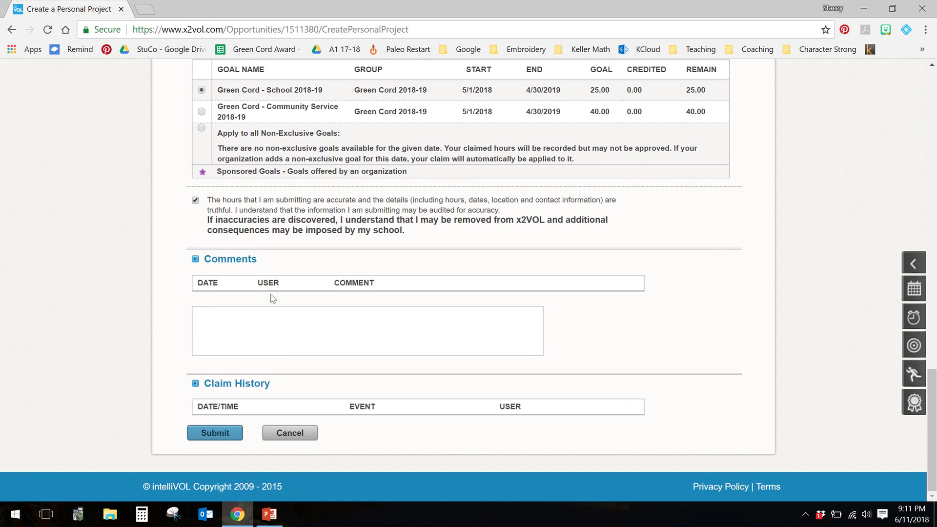
{"action": "scroll", "coordinate": [173, 222], "scroll_direction": "up", "scroll_amount": 2}
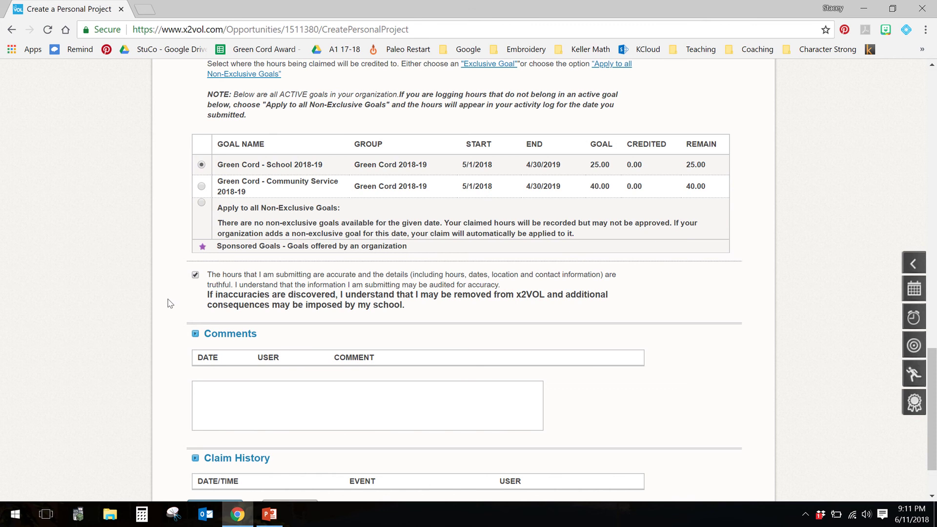
{"action": "scroll", "coordinate": [170, 301], "scroll_direction": "down", "scroll_amount": 1}
{"action": "scroll", "coordinate": [169, 304], "scroll_direction": "up", "scroll_amount": 3}
{"action": "scroll", "coordinate": [170, 303], "scroll_direction": "up", "scroll_amount": 18}
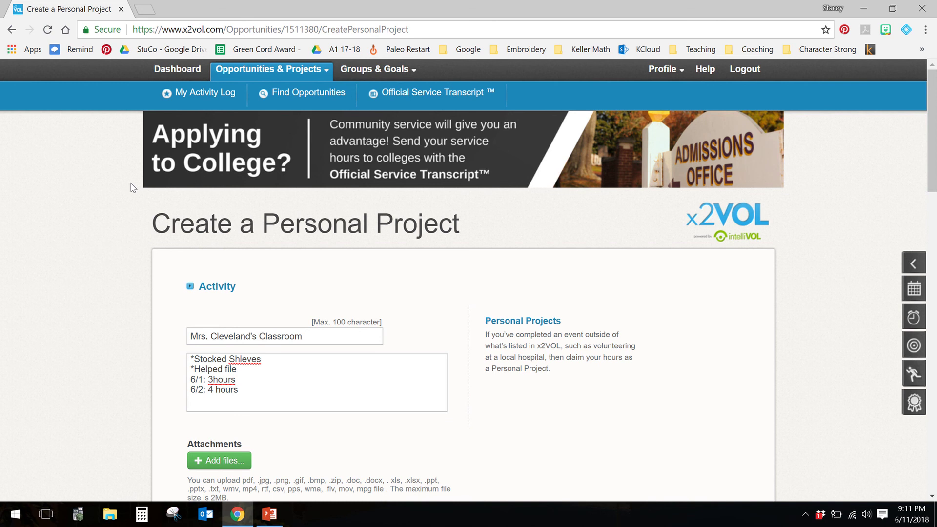
Step: Navigate via My Activity Log and Official Service Transcript to the Dashboard
{"action": "left_click", "coordinate": [205, 97]}
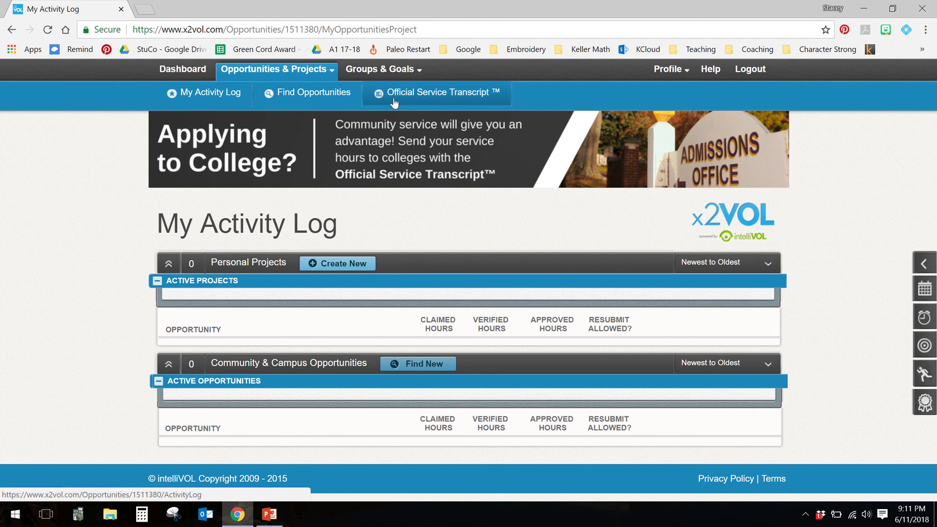
{"action": "left_click", "coordinate": [433, 95]}
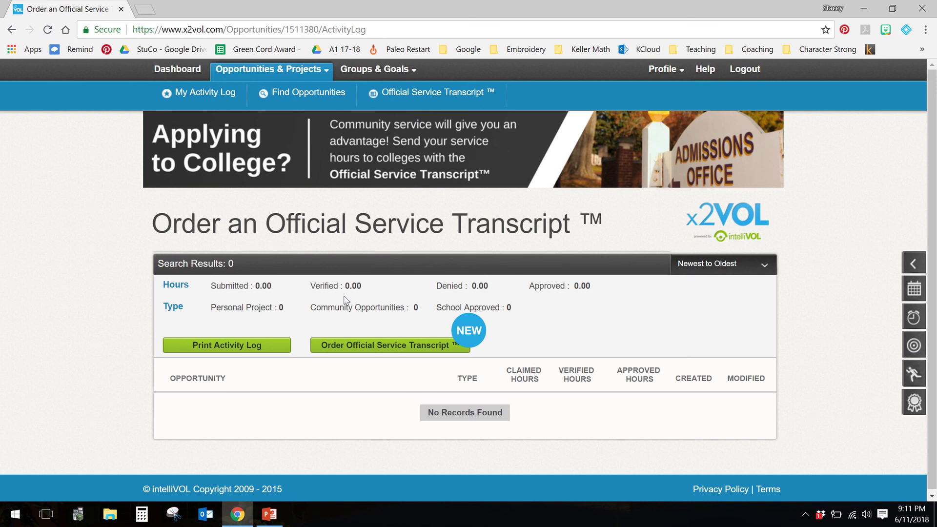
{"action": "left_click", "coordinate": [176, 75]}
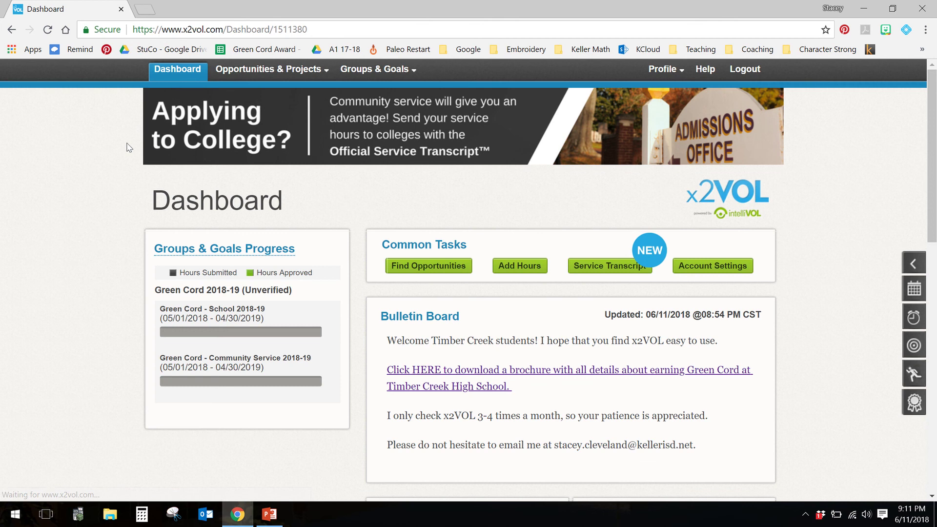
{"action": "scroll", "coordinate": [129, 211], "scroll_direction": "down", "scroll_amount": 5}
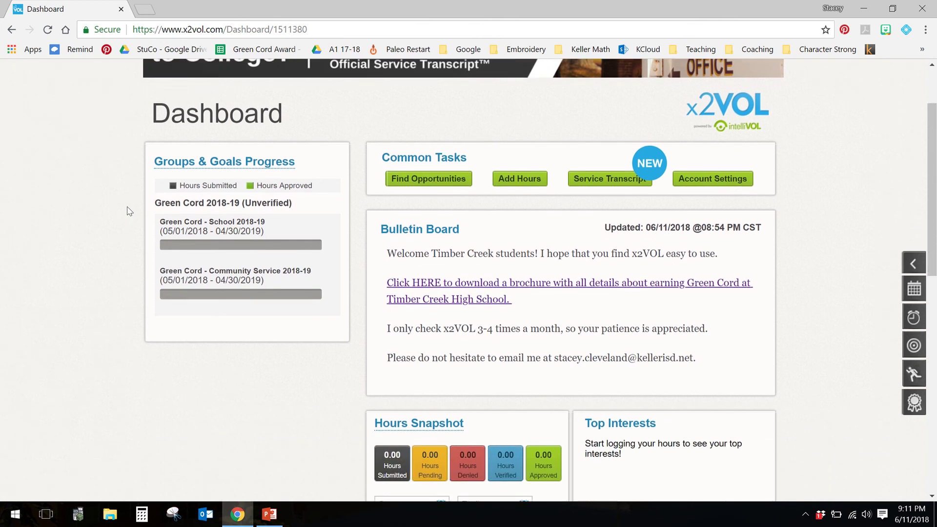
{"action": "scroll", "coordinate": [127, 210], "scroll_direction": "up", "scroll_amount": 5}
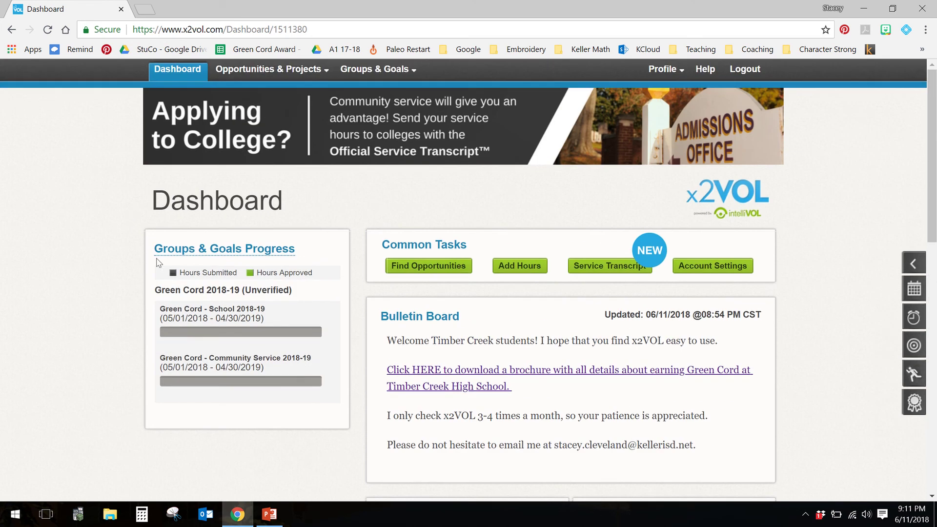